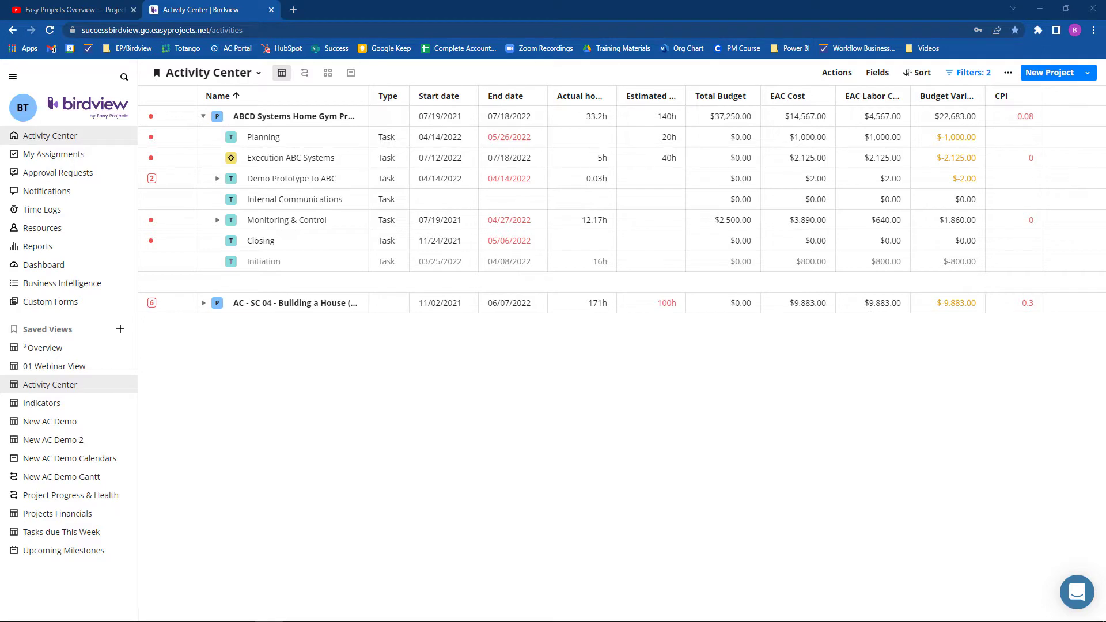
Hide the browser's bookmarks bar with Ctrl+Shift+B above the Activity Center.
{"action": "key", "text": "ctrl+shift+b"}
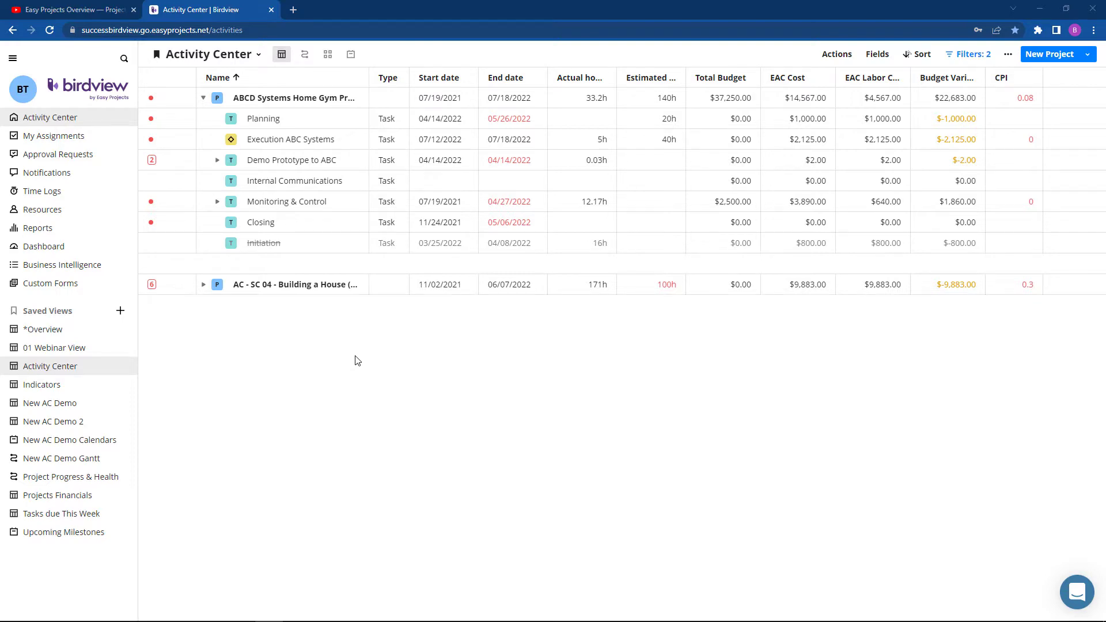
Open Company Settings > Roles and view the Administrator and Collaborator role details.
{"action": "left_click", "coordinate": [102, 97]}
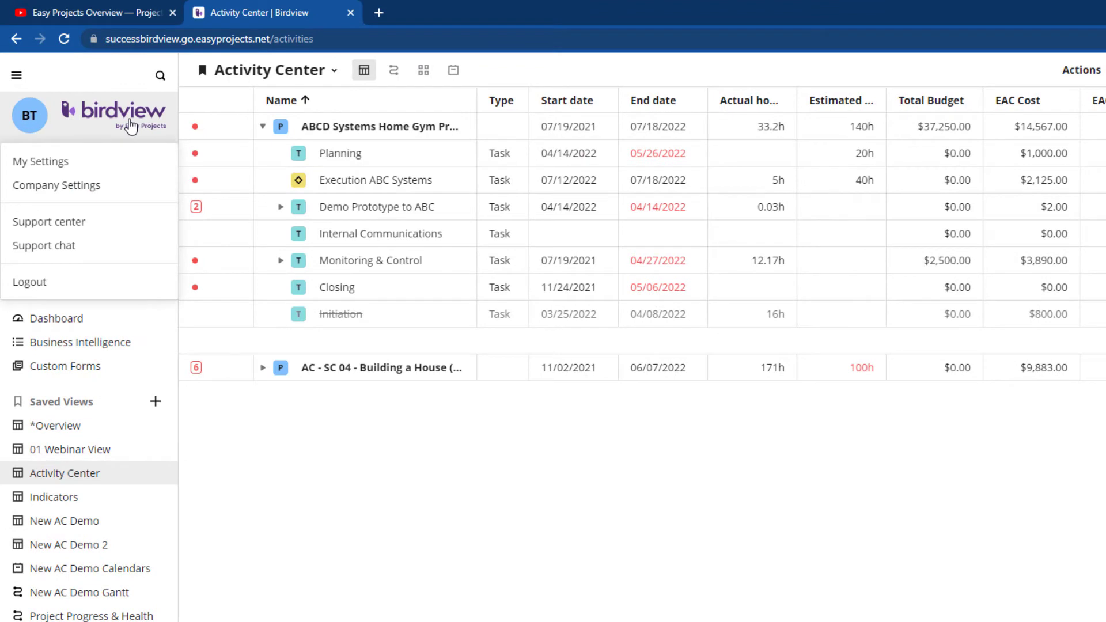
{"action": "left_click", "coordinate": [104, 185]}
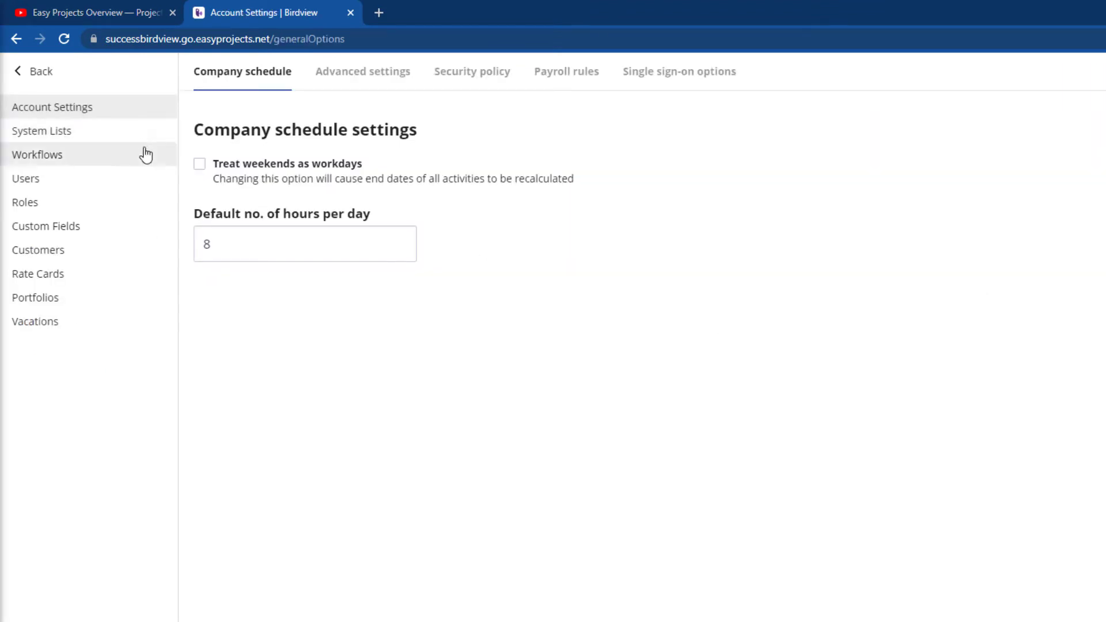
{"action": "left_click", "coordinate": [80, 202]}
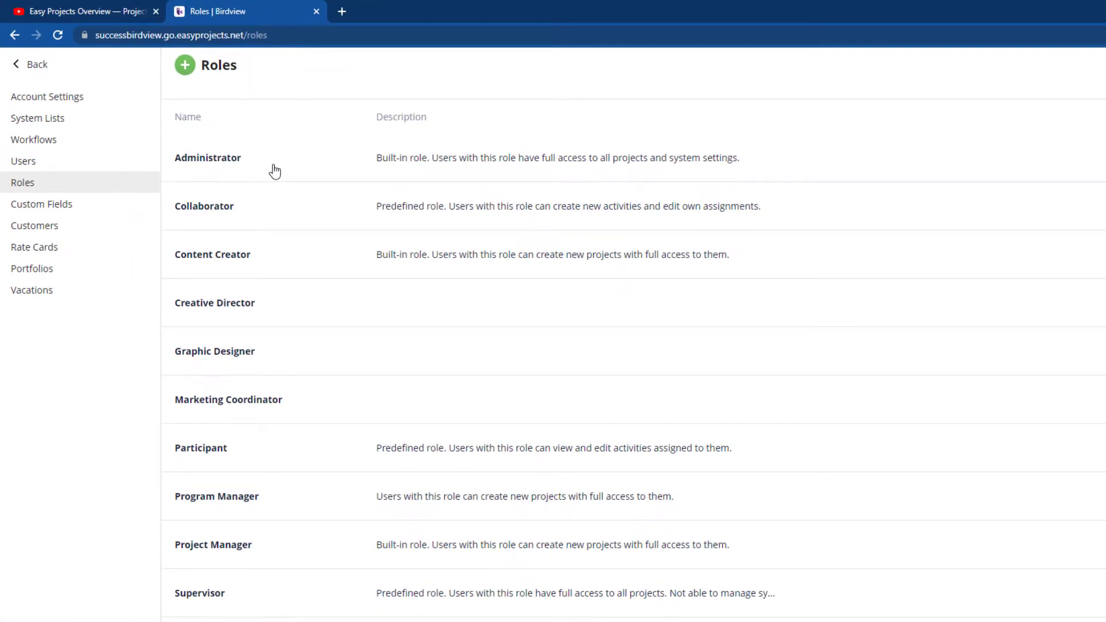
{"action": "left_click", "coordinate": [275, 169]}
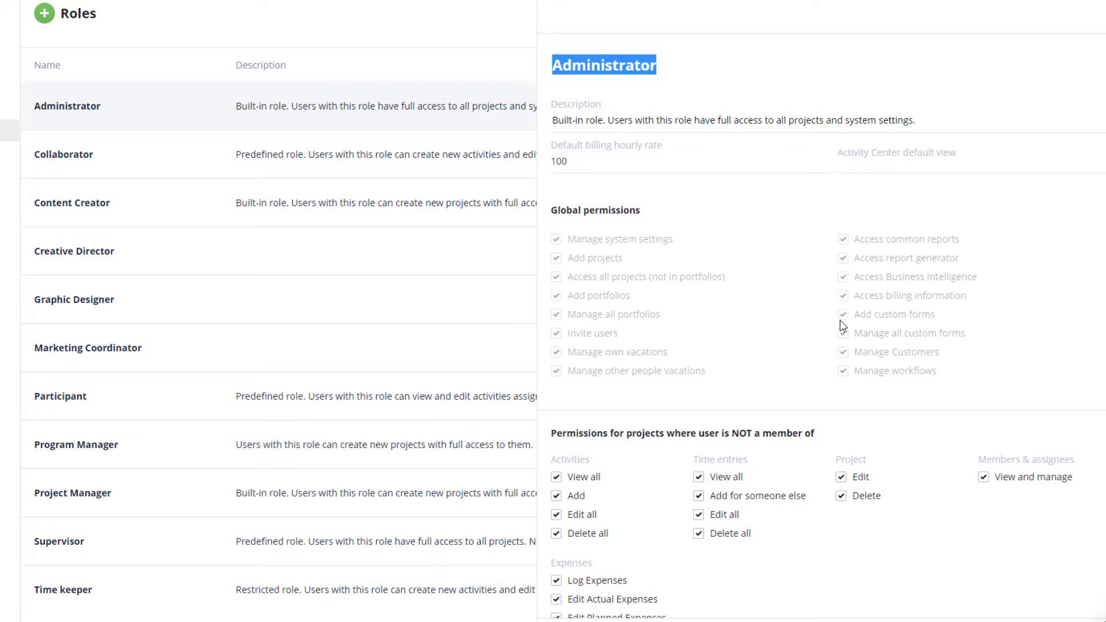
{"action": "left_click", "coordinate": [139, 501]}
{"action": "left_click", "coordinate": [113, 162]}
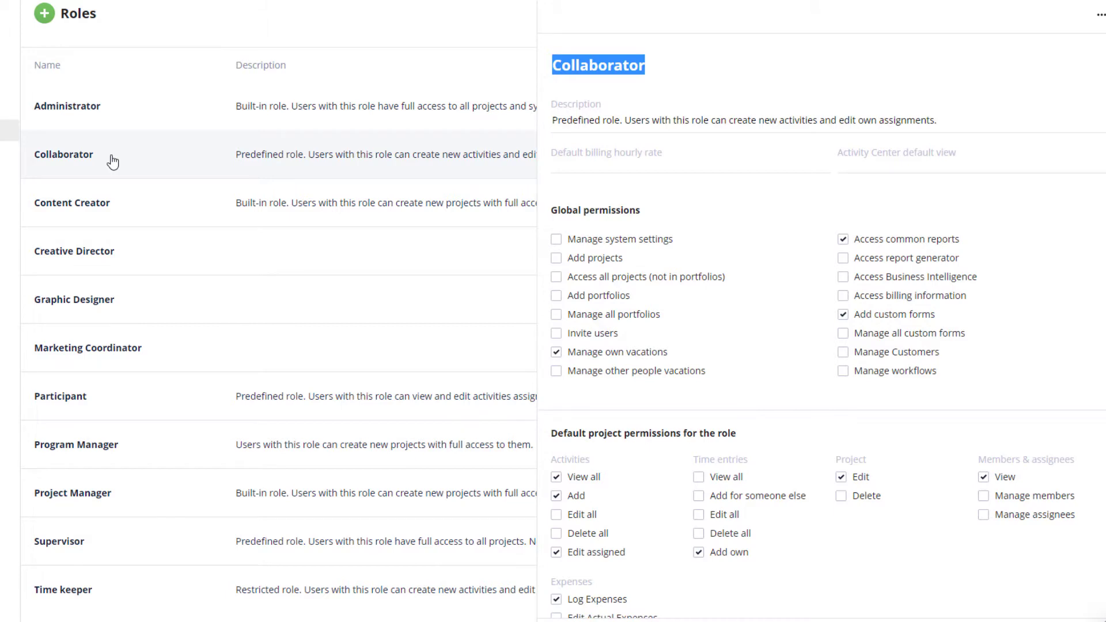
Review Supervisor's permissions, toggling Manage other people vacations off and on, then open Custom Forms.
{"action": "left_click", "coordinate": [145, 553]}
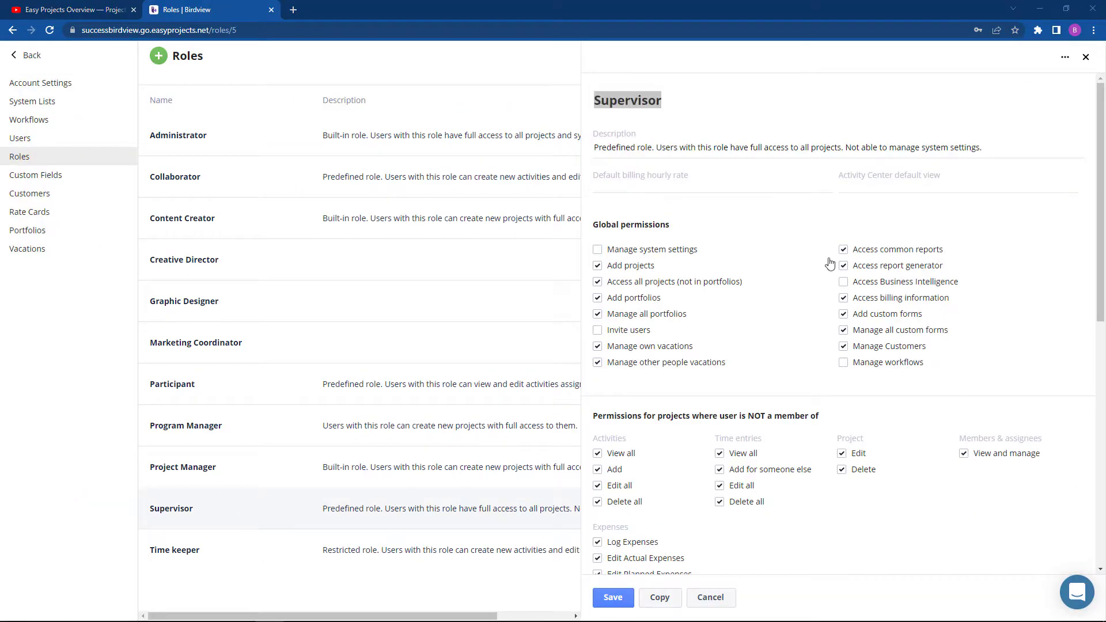
{"action": "scroll", "coordinate": [857, 293], "scroll_direction": "down", "scroll_amount": 2}
{"action": "scroll", "coordinate": [857, 293], "scroll_direction": "down", "scroll_amount": 1}
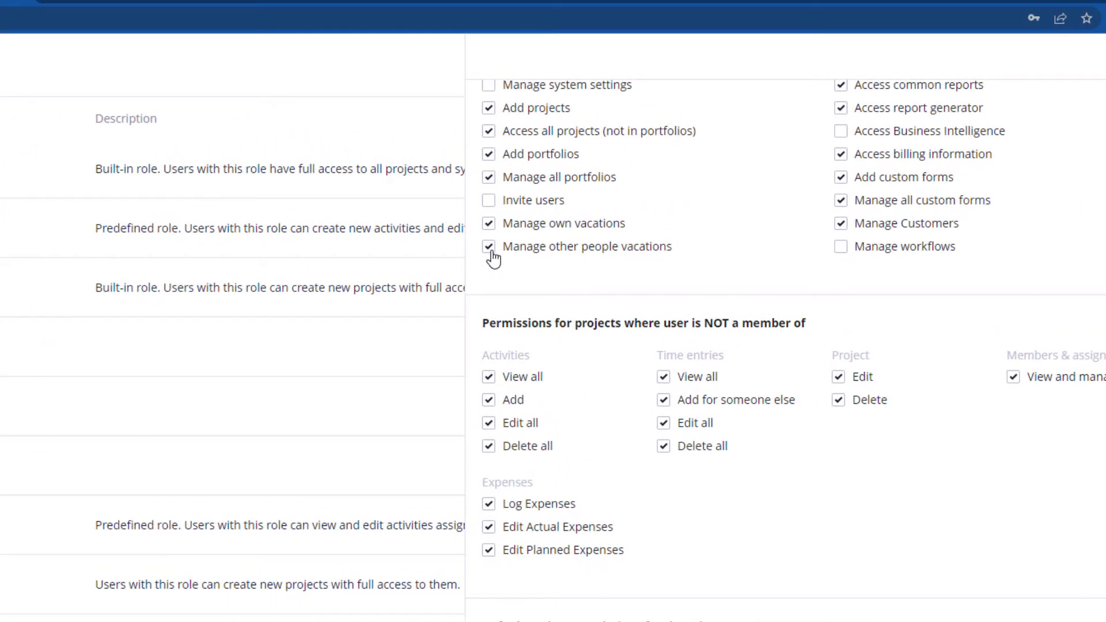
{"action": "left_click", "coordinate": [490, 251]}
{"action": "left_click", "coordinate": [488, 247]}
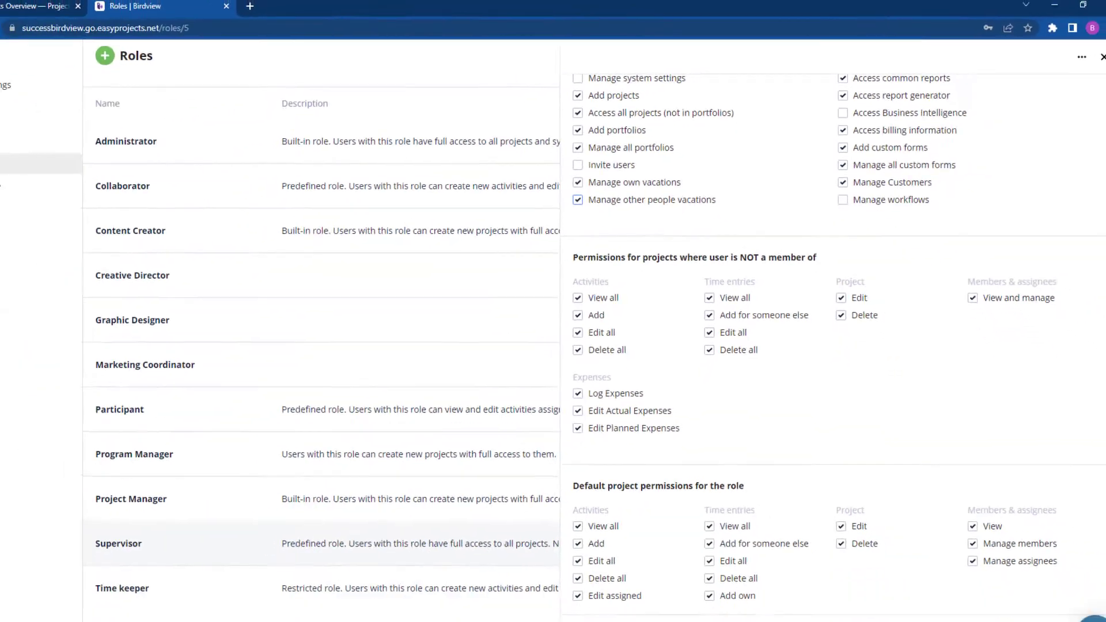
{"action": "left_click", "coordinate": [83, 286]}
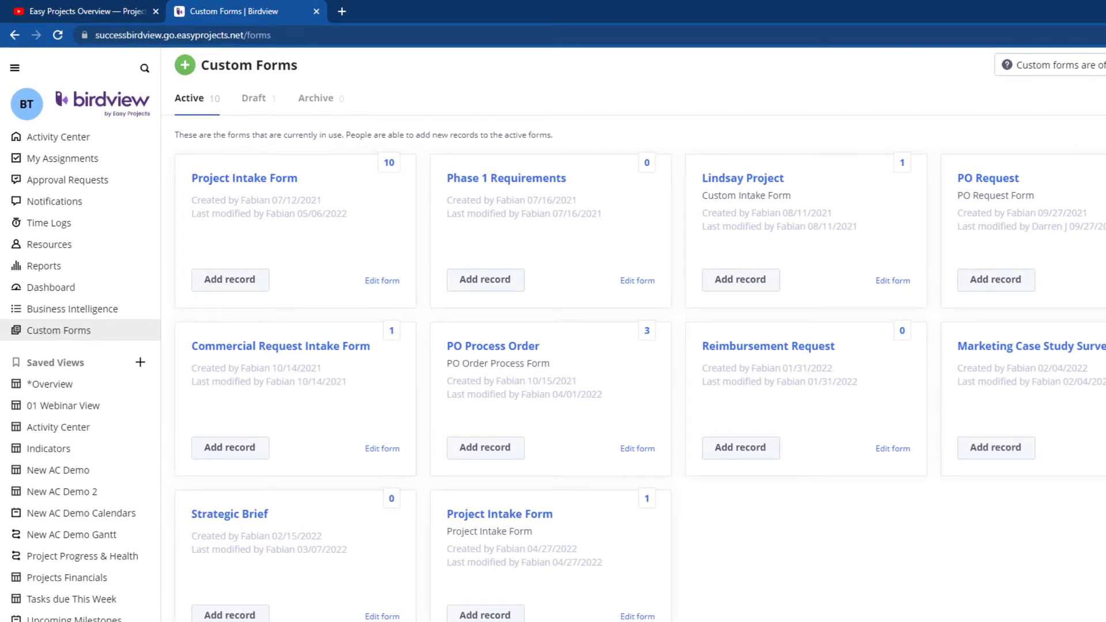
Create a new custom form named 'Test Form' with description 'Test Form's Description'.
{"action": "left_click", "coordinate": [185, 65]}
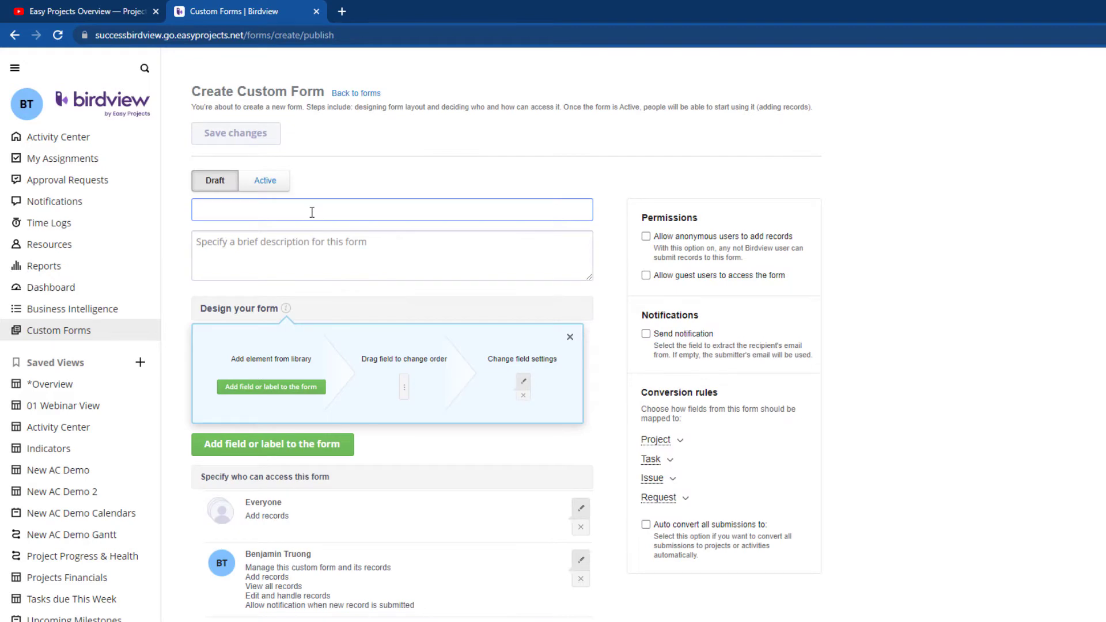
{"action": "type", "text": "Test Form"}
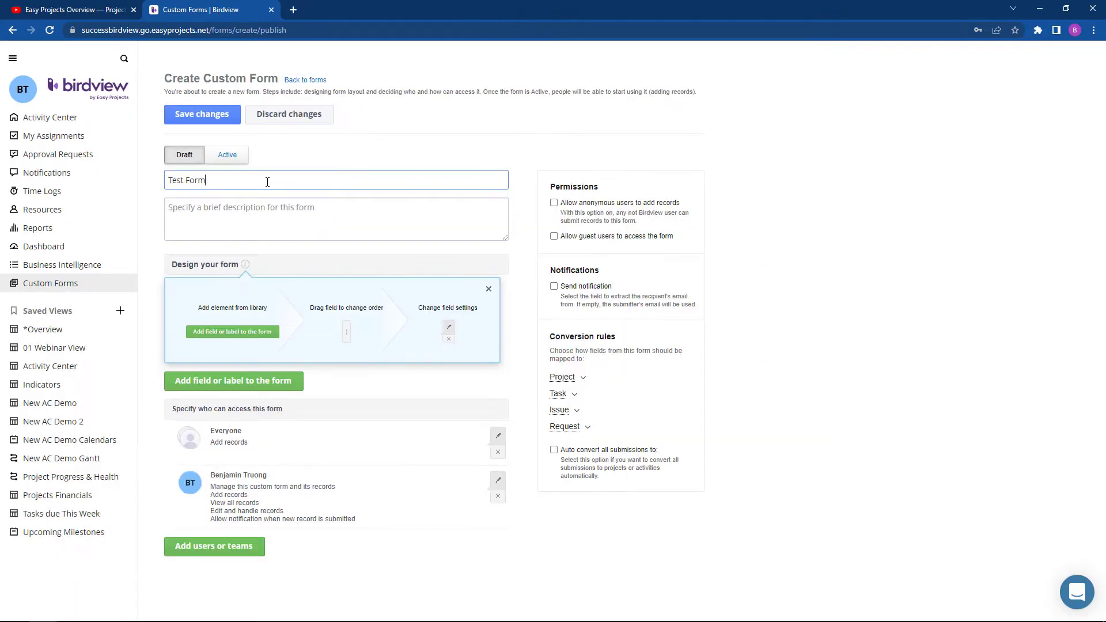
{"action": "key", "text": "Tab"}
{"action": "type", "text": "Test Form's Description"}
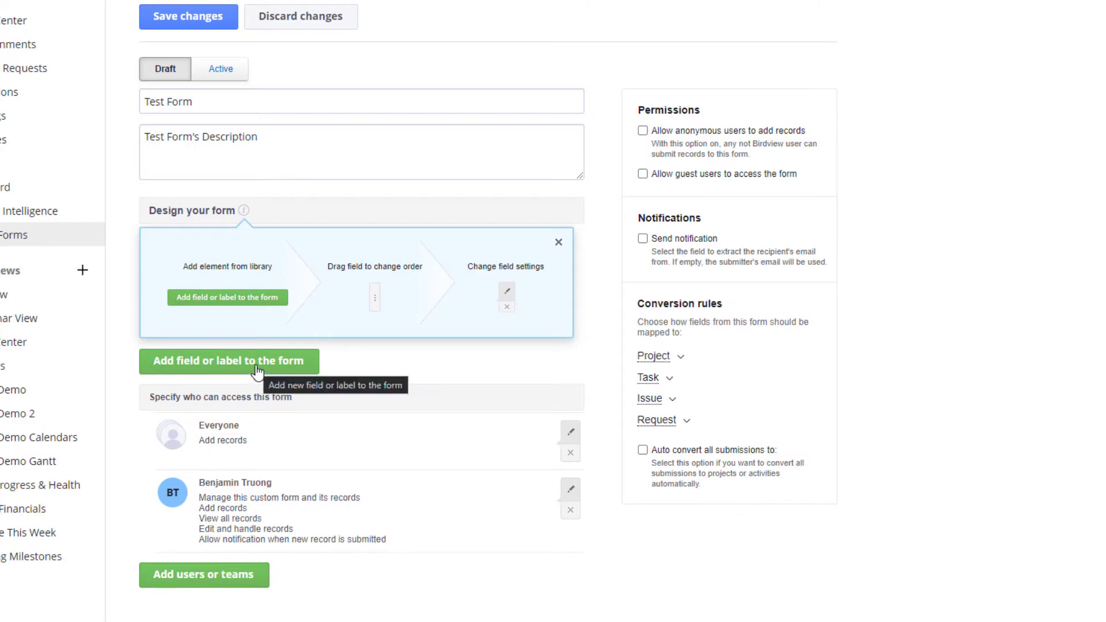
Add a Heading element and an example paragraph labelled 'test' to the form.
{"action": "left_click", "coordinate": [257, 372]}
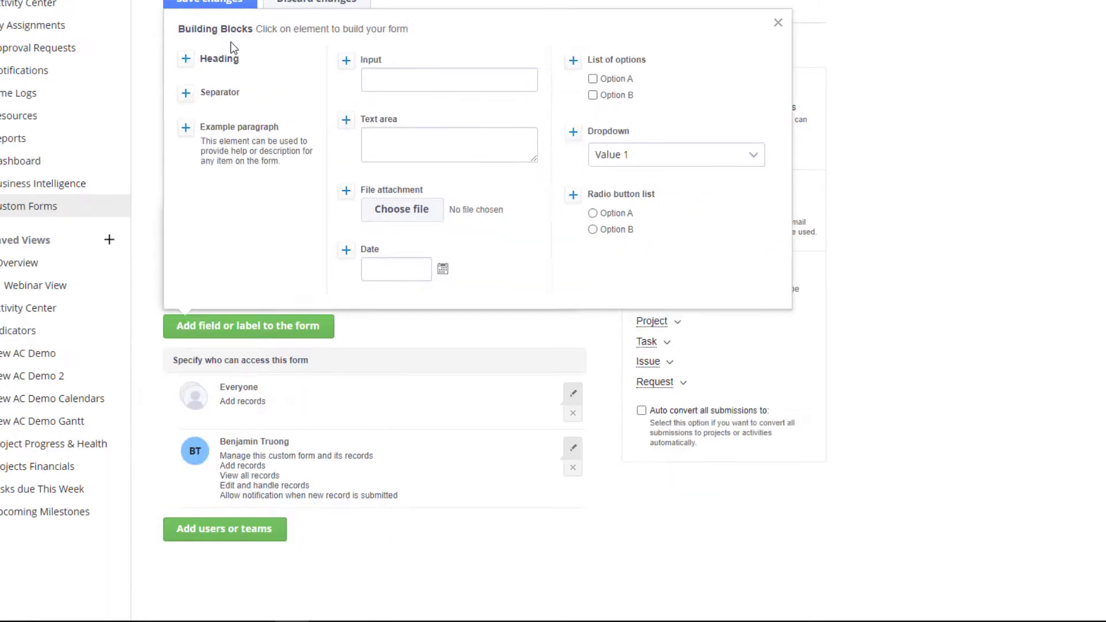
{"action": "left_click", "coordinate": [172, 78]}
{"action": "left_click", "coordinate": [635, 390]}
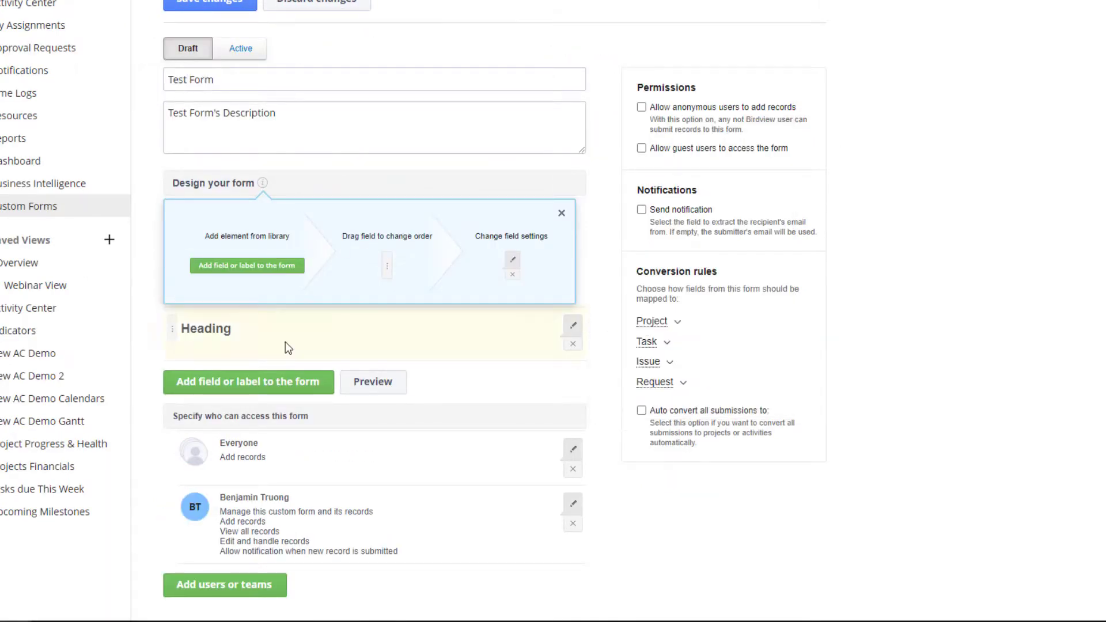
{"action": "left_click", "coordinate": [269, 385]}
{"action": "left_click", "coordinate": [186, 182]}
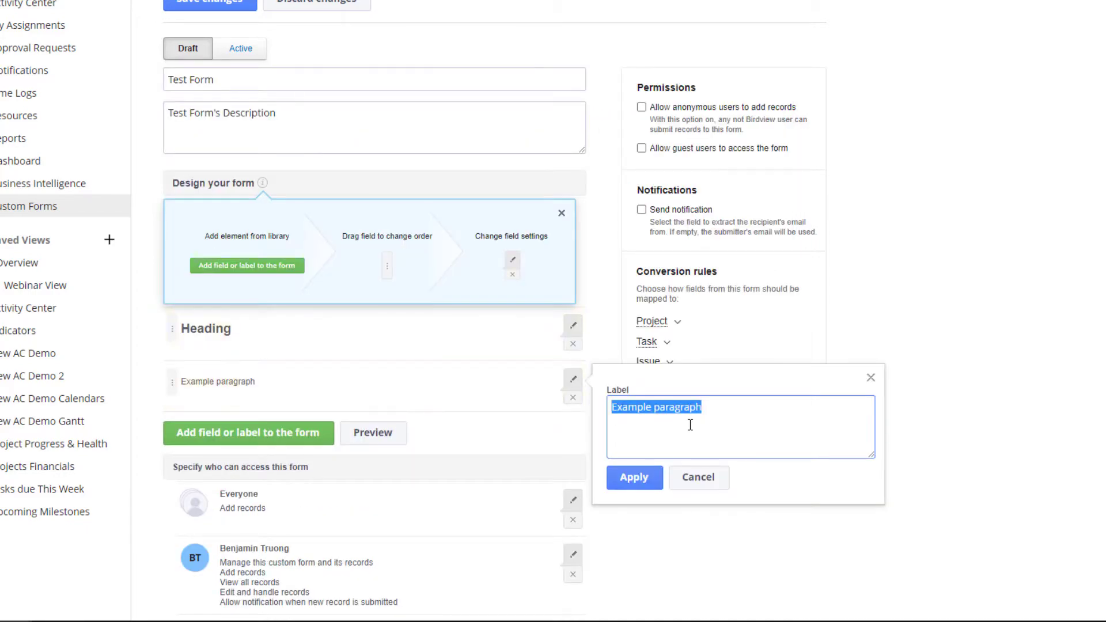
{"action": "type", "text": "test"}
{"action": "left_click", "coordinate": [635, 477]}
Add a Text area and a List of options field, then preview the form.
{"action": "left_click", "coordinate": [248, 432]}
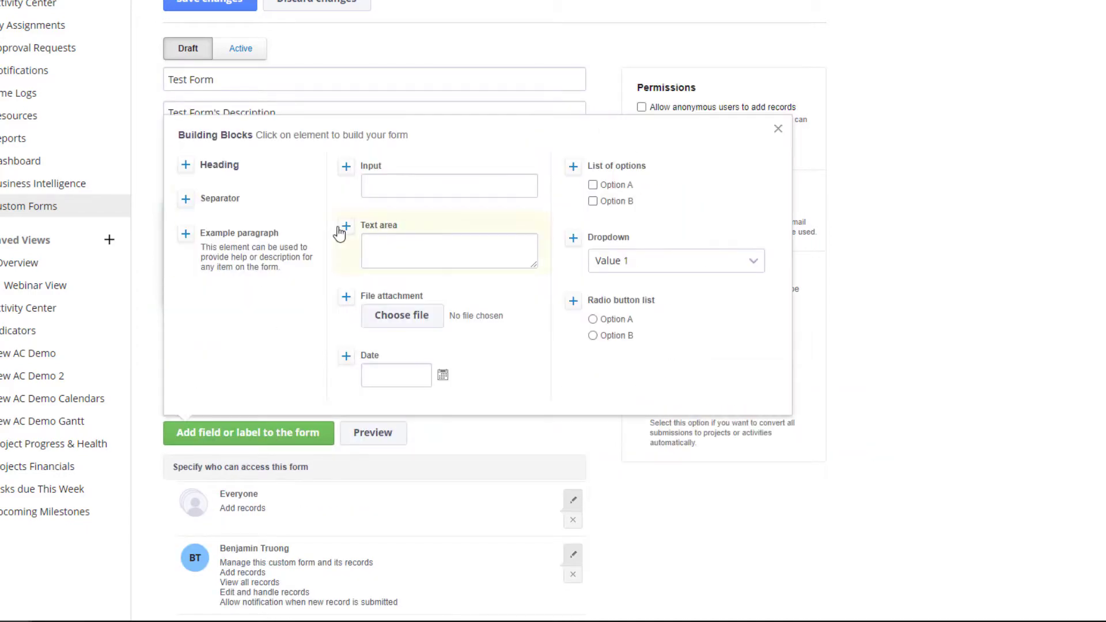
{"action": "left_click", "coordinate": [356, 234]}
{"action": "scroll", "coordinate": [452, 358], "scroll_direction": "down", "scroll_amount": 2}
{"action": "left_click", "coordinate": [248, 390]}
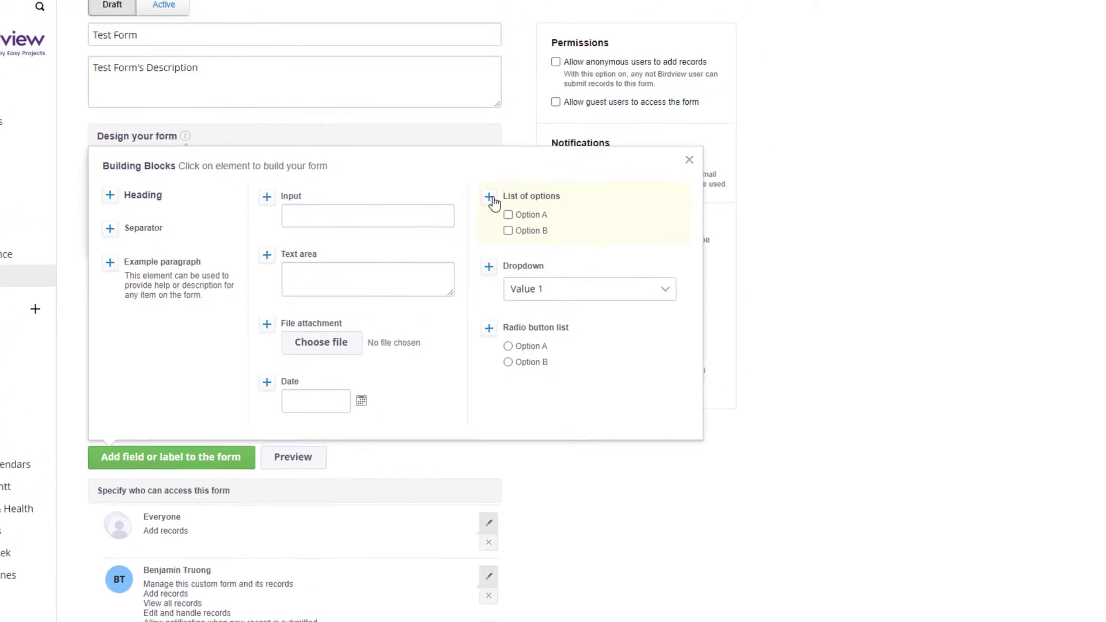
{"action": "left_click", "coordinate": [578, 133]}
{"action": "left_click", "coordinate": [309, 461]}
{"action": "left_click", "coordinate": [310, 460]}
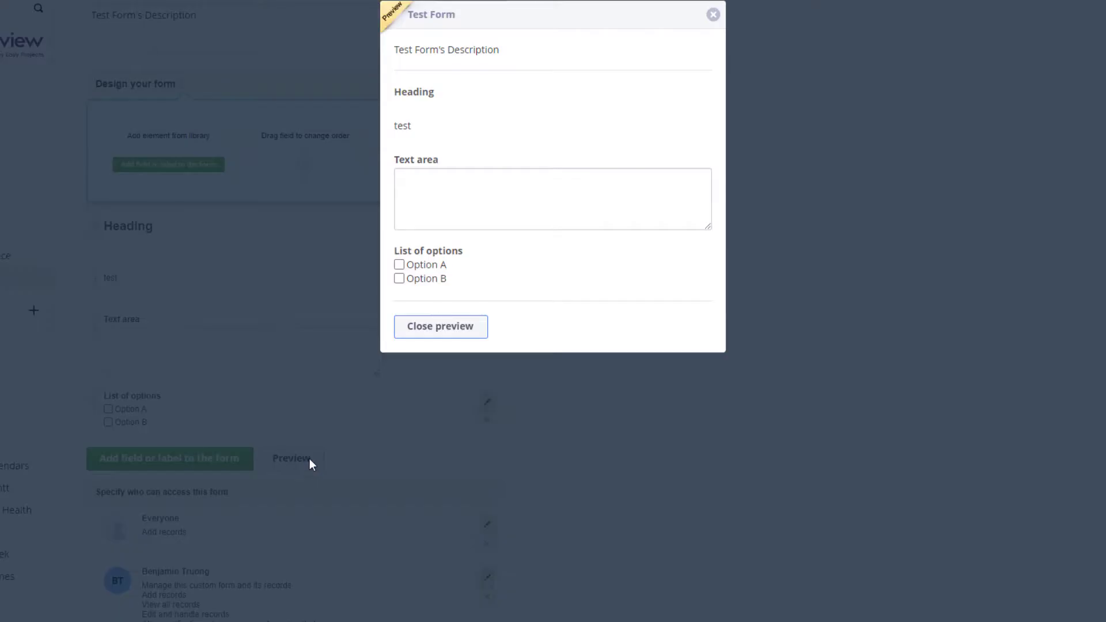
Grant another user access to the form with notifications on submitted records.
{"action": "left_click", "coordinate": [713, 15]}
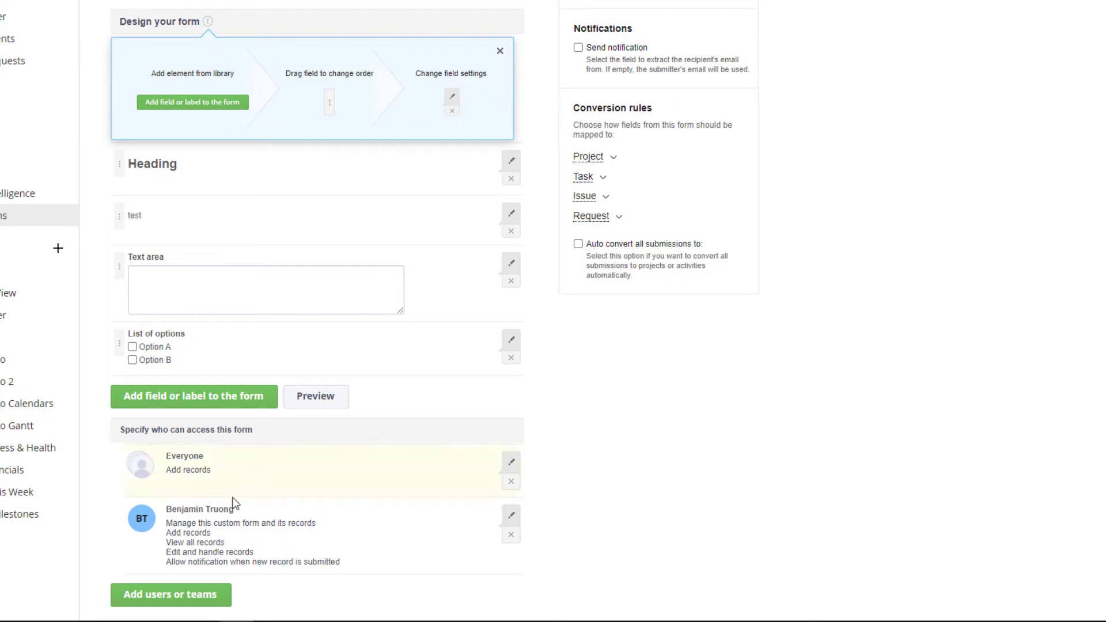
{"action": "left_click", "coordinate": [199, 603]}
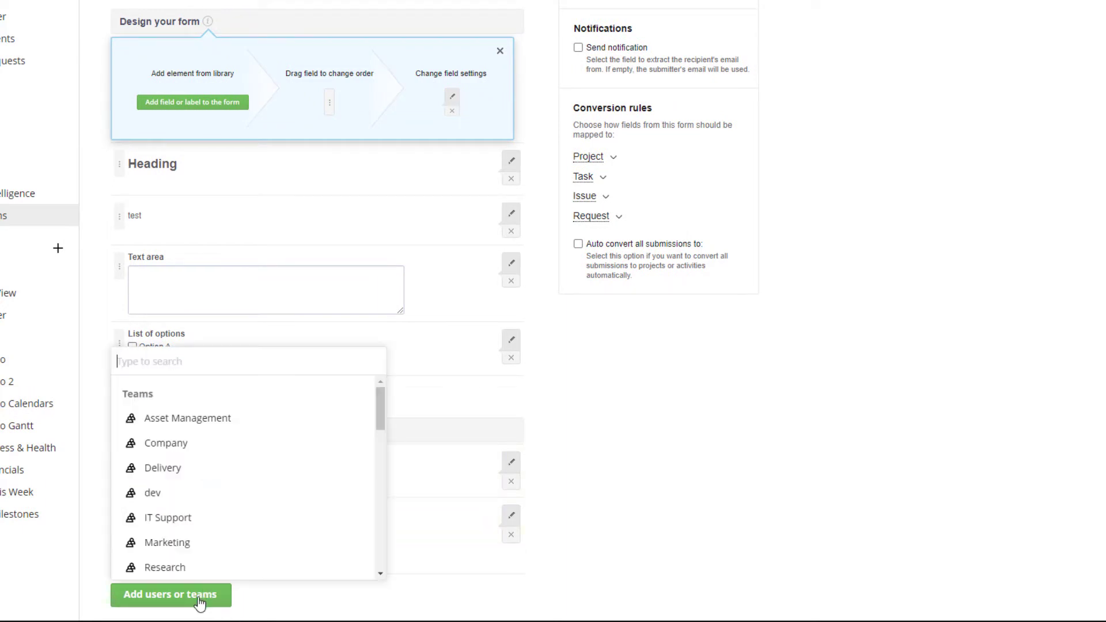
{"action": "scroll", "coordinate": [261, 467], "scroll_direction": "down", "scroll_amount": 1}
{"action": "scroll", "coordinate": [261, 468], "scroll_direction": "down", "scroll_amount": 5}
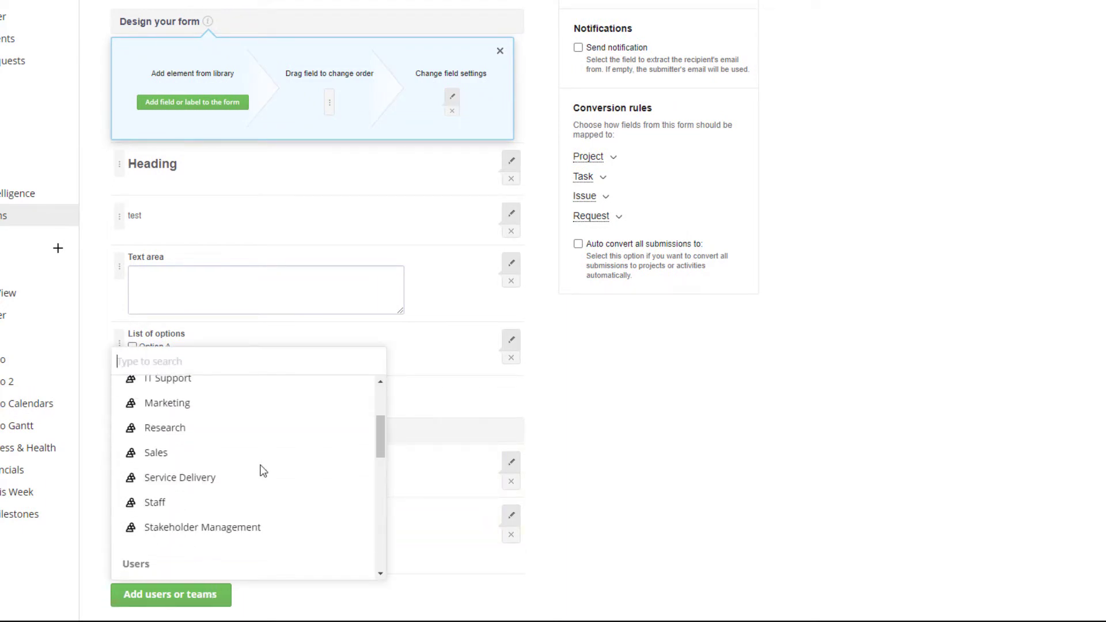
{"action": "left_click", "coordinate": [210, 420]}
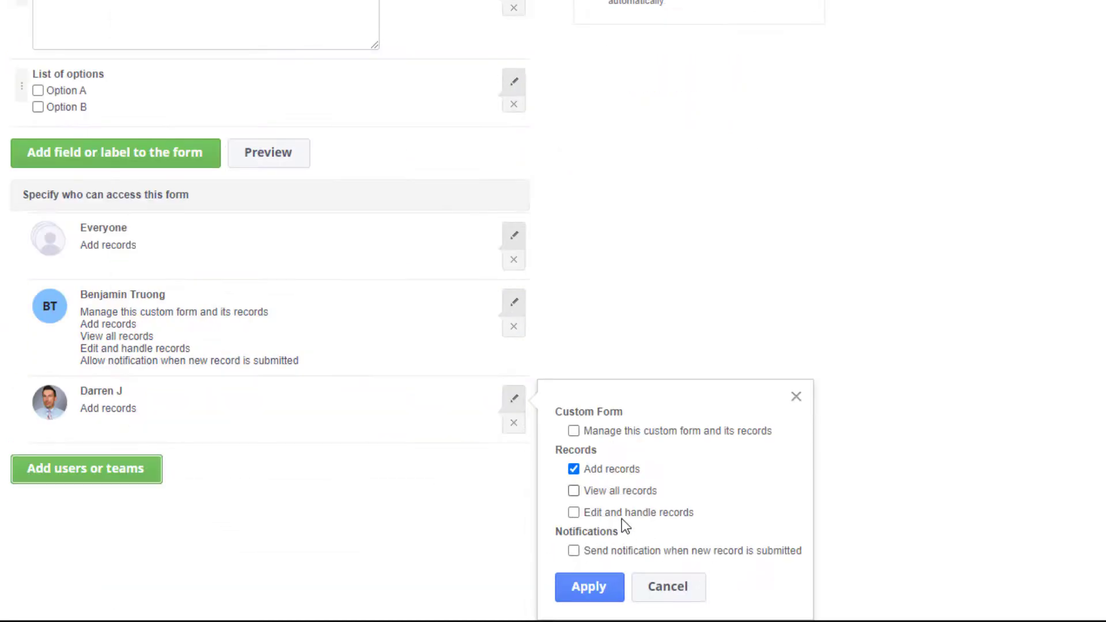
{"action": "left_click", "coordinate": [574, 551]}
{"action": "left_click", "coordinate": [591, 587]}
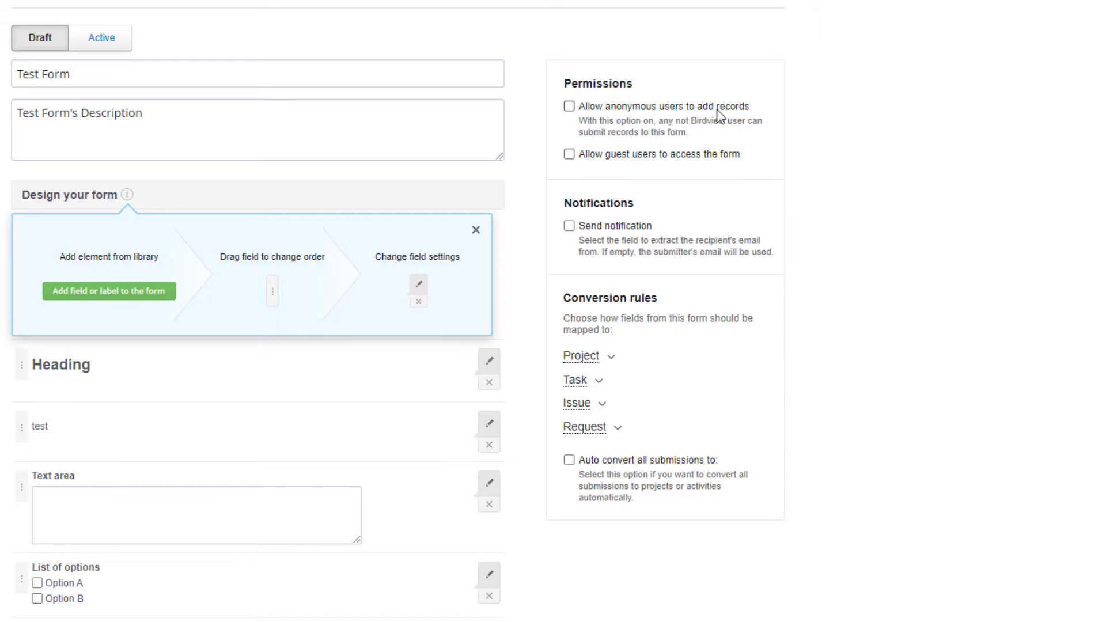
Allow guest access, turn on new-submission notifications, and review the Project and Task conversion mappings.
{"action": "left_click", "coordinate": [714, 154]}
{"action": "left_click", "coordinate": [569, 226]}
{"action": "scroll", "coordinate": [333, 74], "scroll_direction": "down", "scroll_amount": 3}
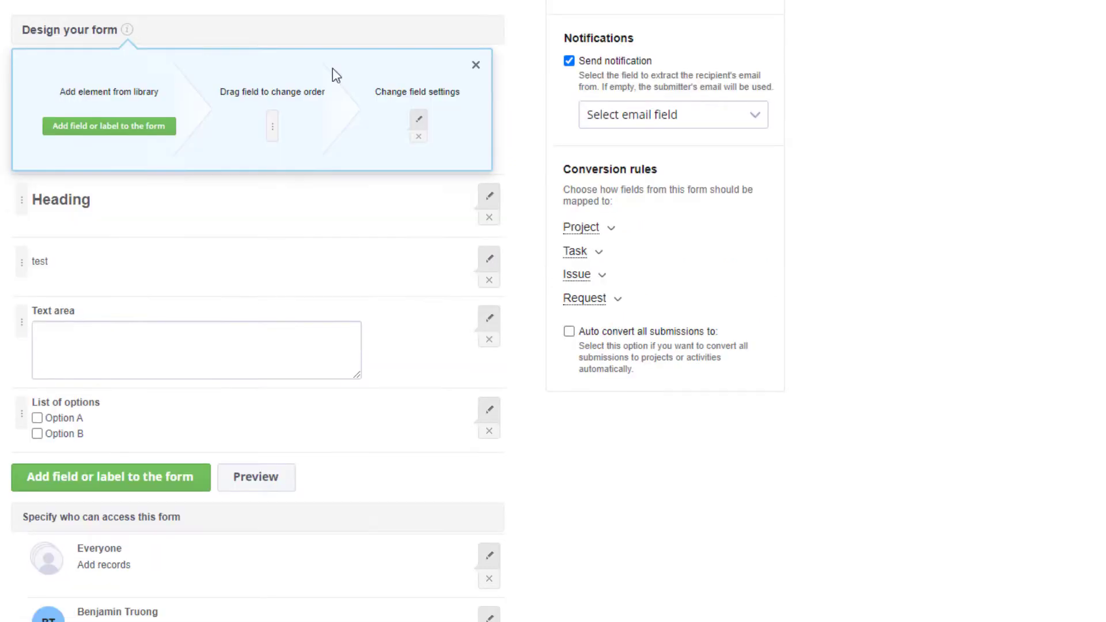
{"action": "left_click", "coordinate": [596, 230]}
{"action": "scroll", "coordinate": [857, 275], "scroll_direction": "down", "scroll_amount": 2}
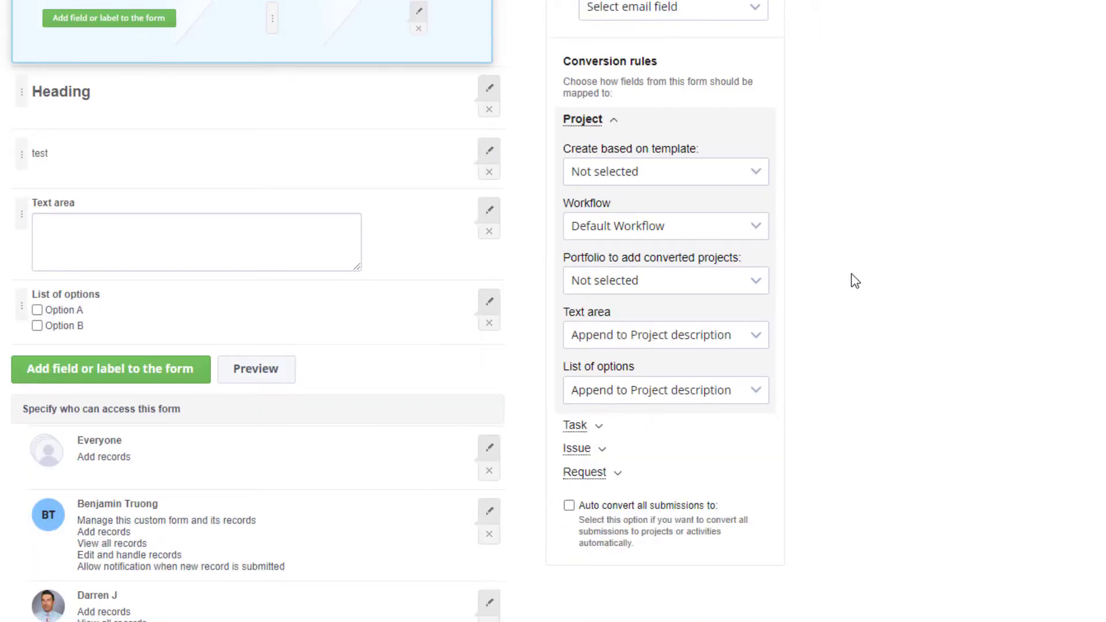
{"action": "left_click", "coordinate": [594, 428]}
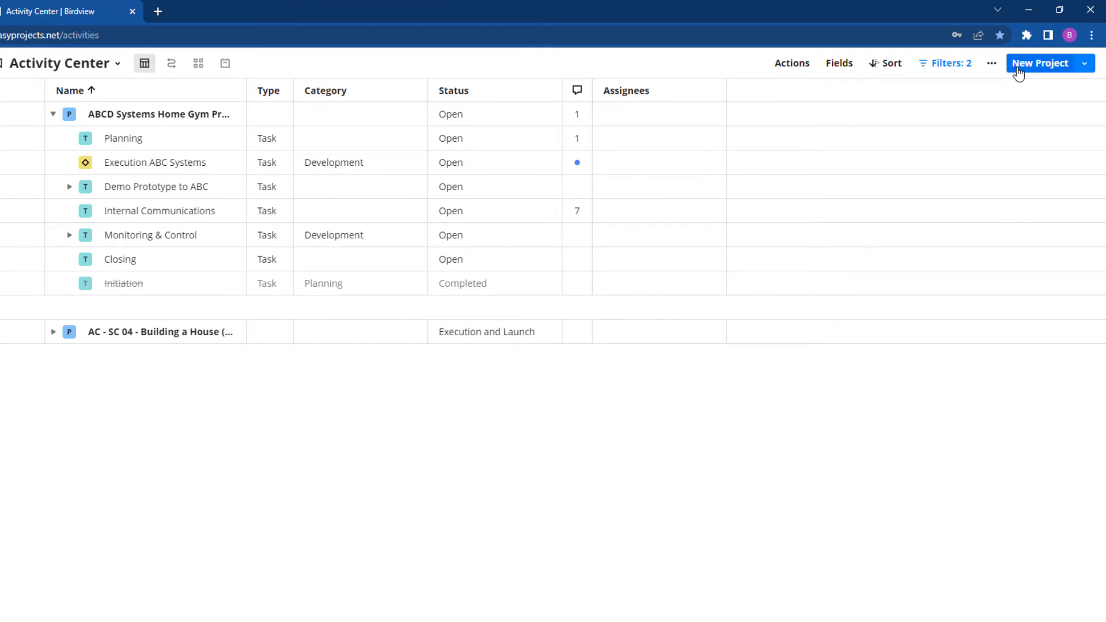
Create the project 'Test Project 1' and add a task under it.
{"action": "left_click", "coordinate": [1040, 63]}
{"action": "type", "text": "Test Project 1"}
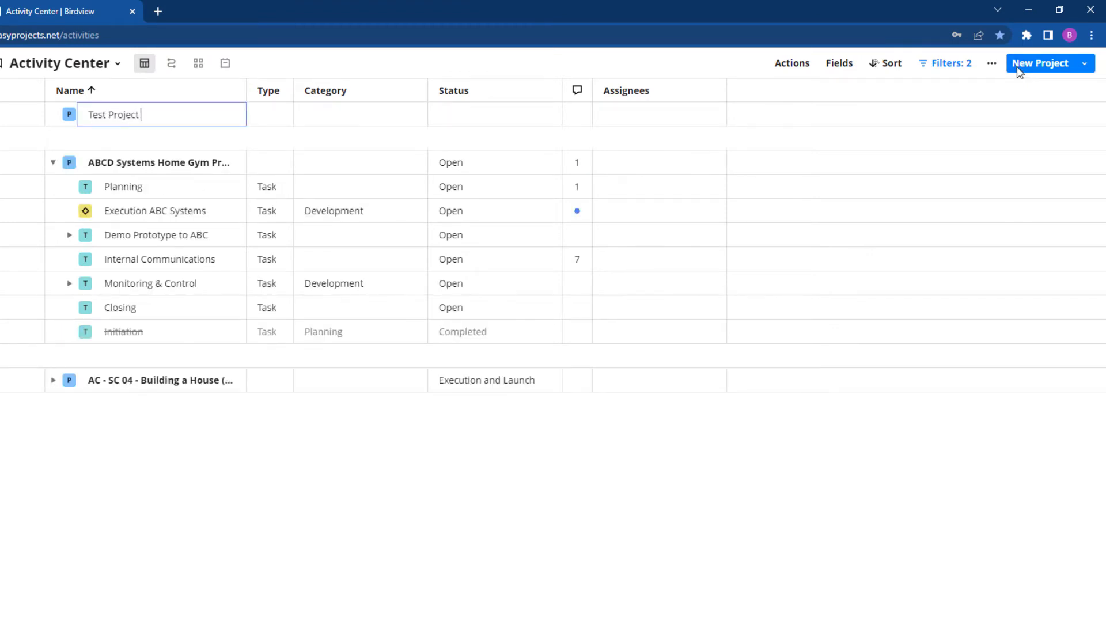
{"action": "key", "text": "Return"}
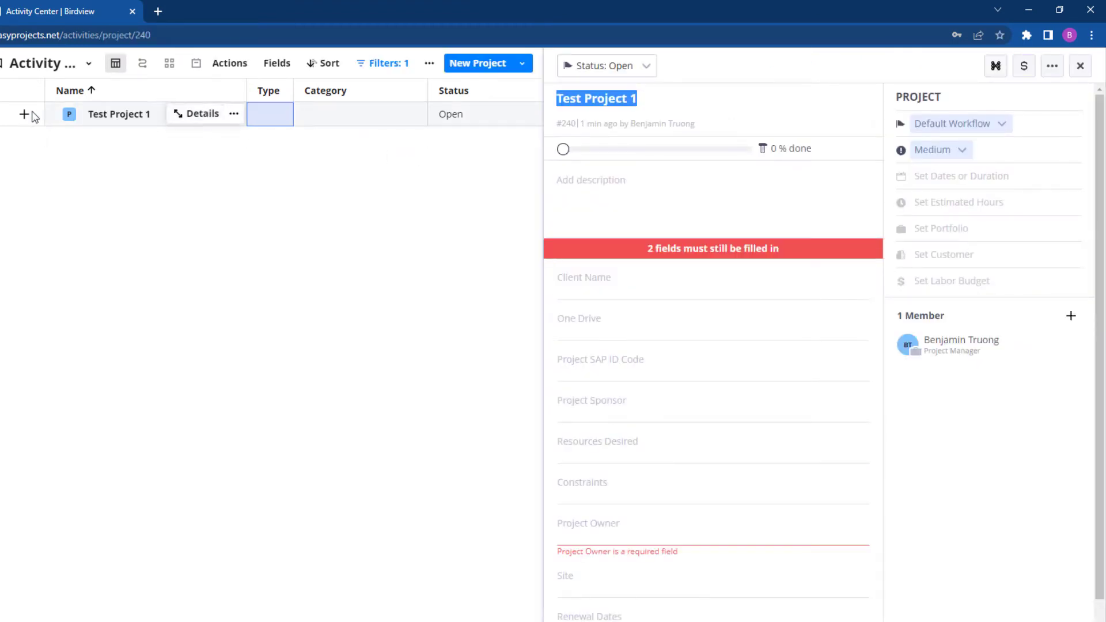
{"action": "left_click", "coordinate": [25, 116]}
{"action": "type", "text": "Task D"}
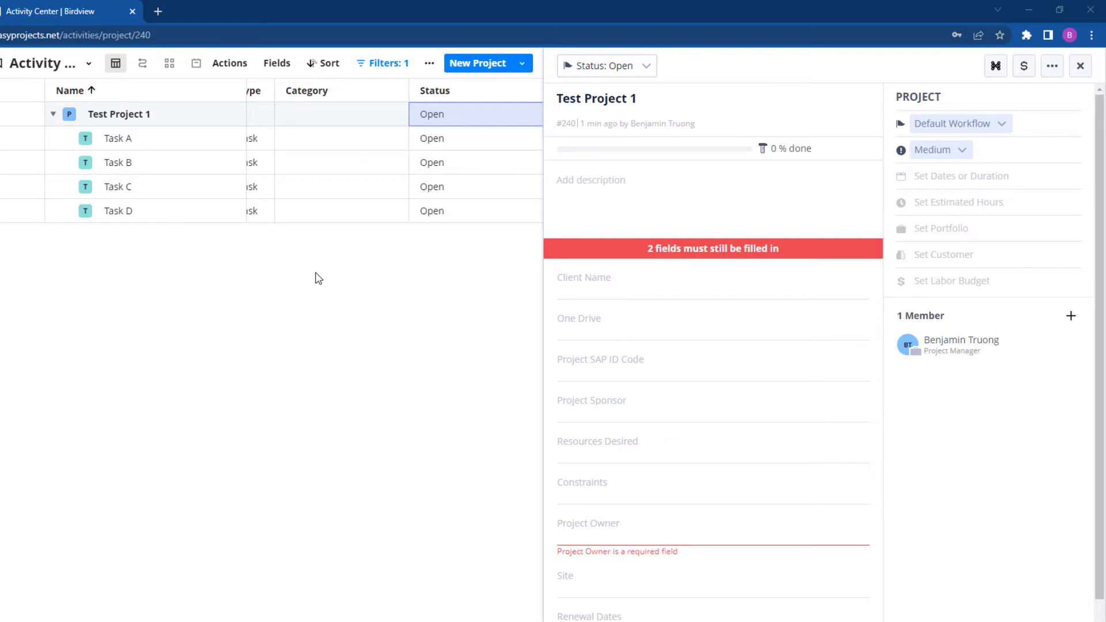
Set Test Project 1's status to Template and close its details.
{"action": "left_click", "coordinate": [441, 121]}
{"action": "left_click_drag", "start_coordinate": [557, 190], "coordinate": [556, 268]}
{"action": "left_click", "coordinate": [475, 286]}
{"action": "left_click", "coordinate": [443, 313]}
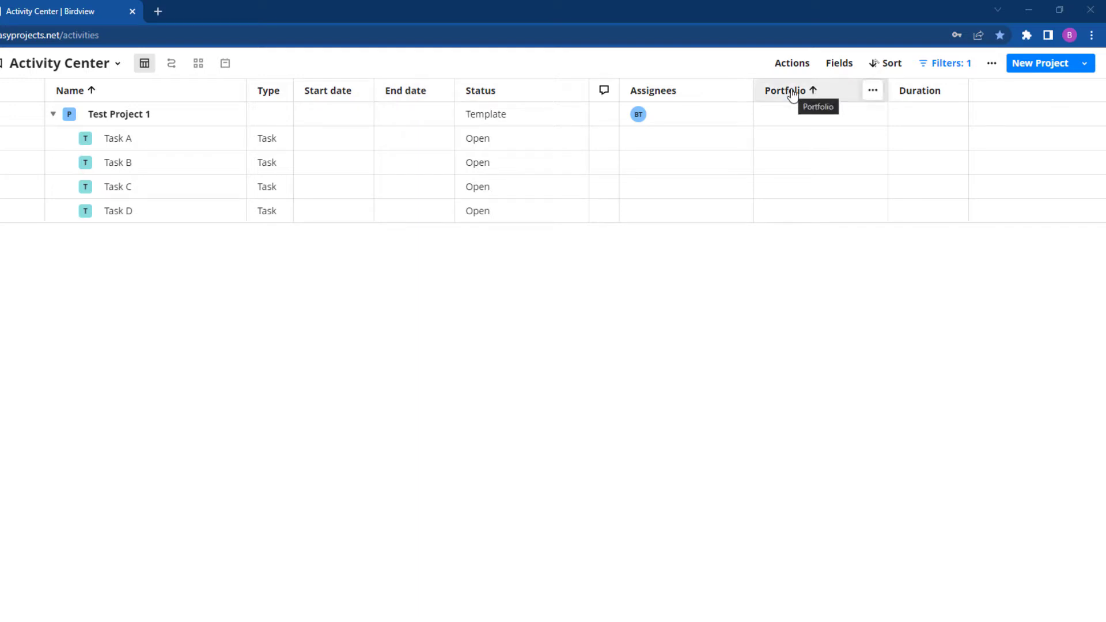
Create project 'test project again' from the Test Project 1 template.
{"action": "left_click", "coordinate": [790, 123]}
{"action": "key", "text": "Escape"}
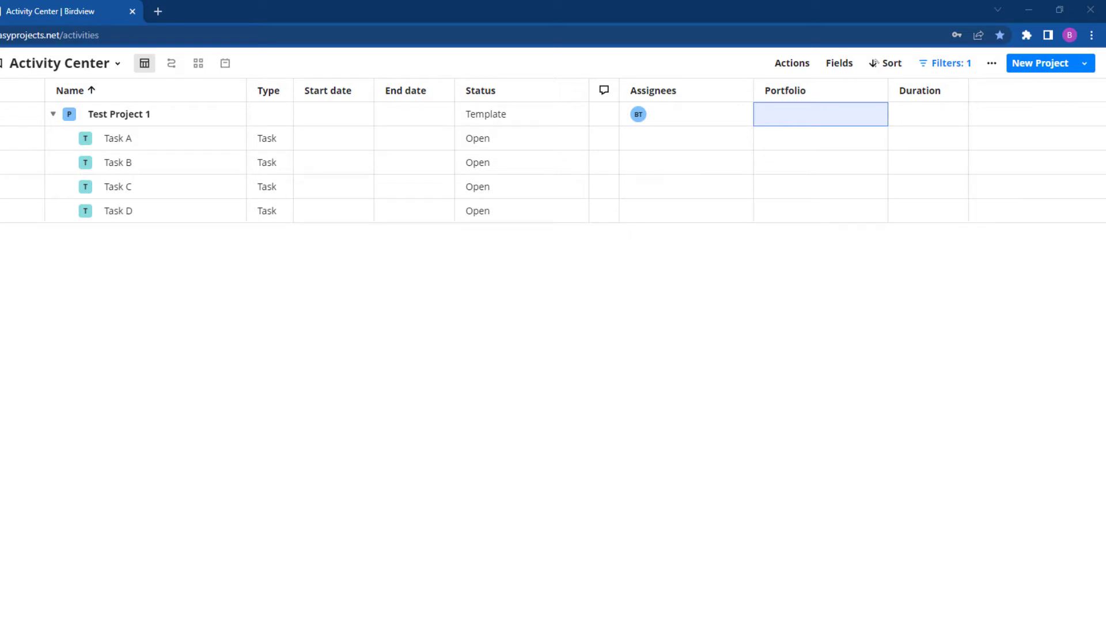
{"action": "left_click", "coordinate": [1084, 63]}
{"action": "type", "text": "test project"}
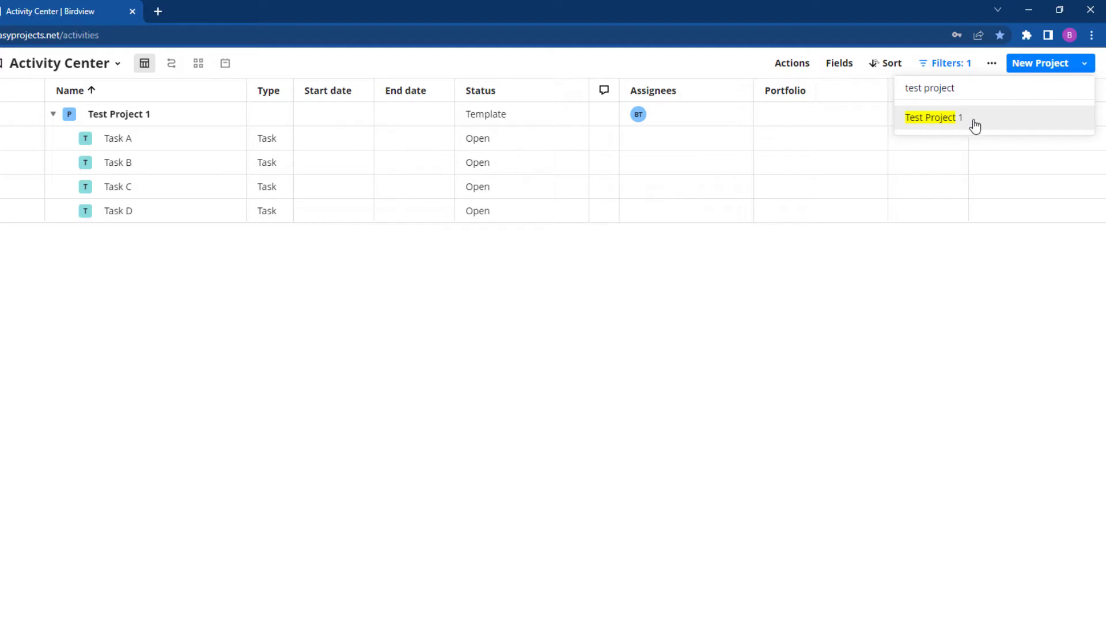
{"action": "left_click", "coordinate": [974, 122]}
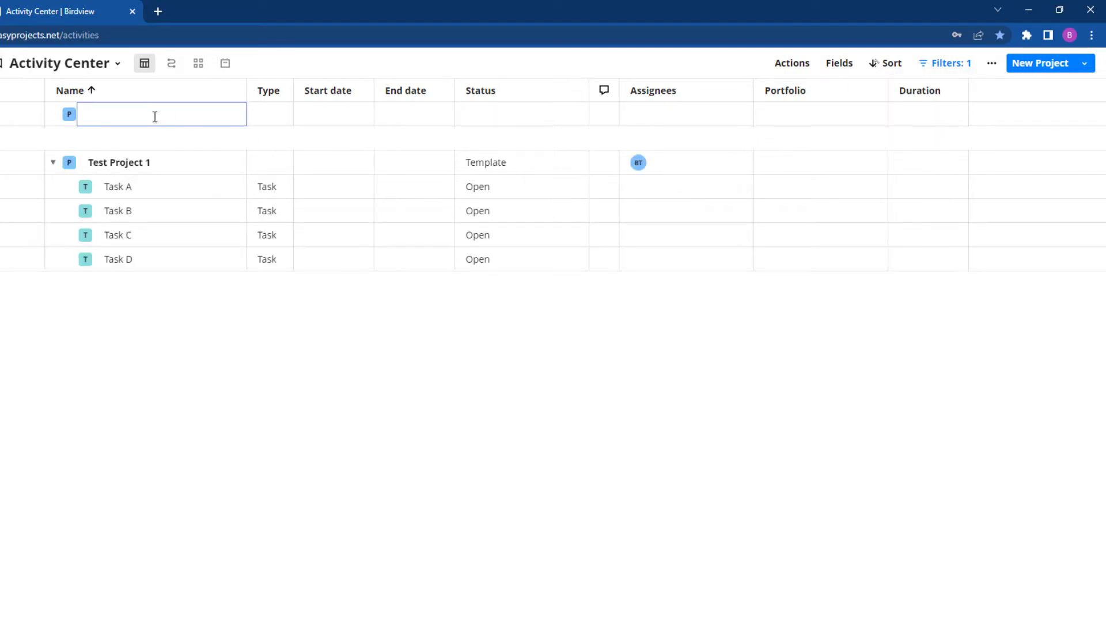
{"action": "type", "text": "test project again"}
{"action": "key", "text": "Return"}
Expand 'test project again' to show its tasks and set its status to Draft.
{"action": "left_click", "coordinate": [53, 115]}
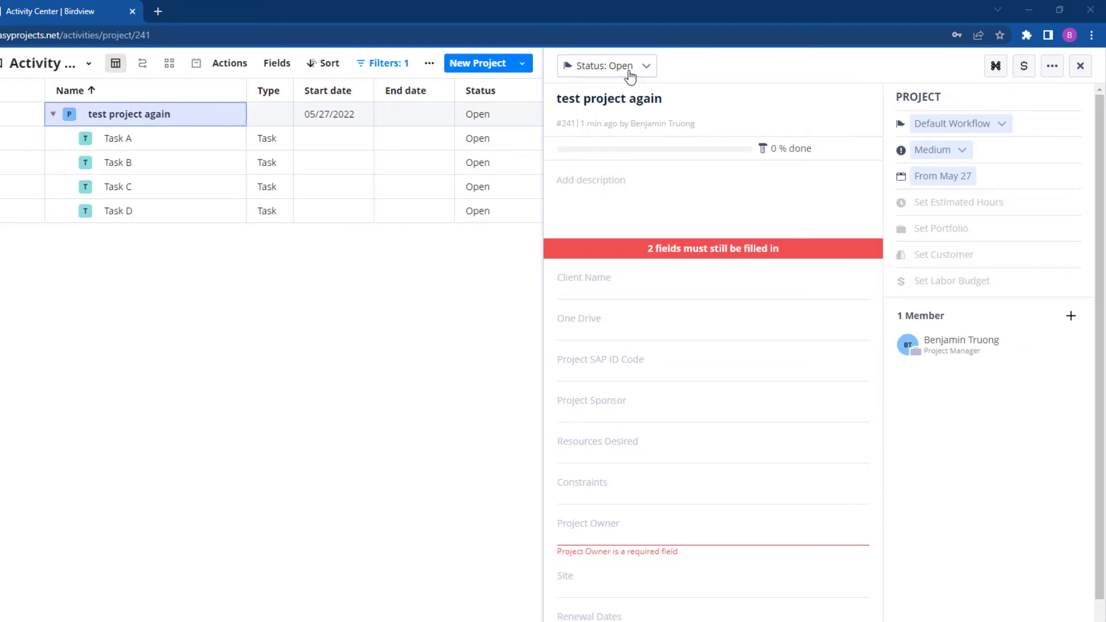
{"action": "left_click", "coordinate": [631, 68]}
{"action": "scroll", "coordinate": [710, 181], "scroll_direction": "down", "scroll_amount": 3}
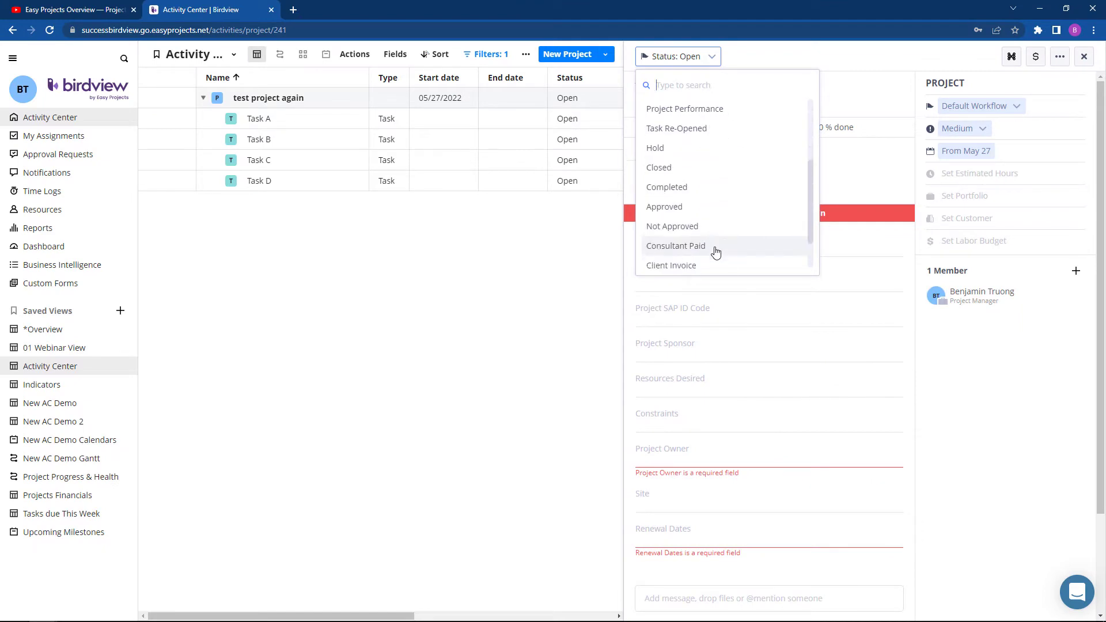
{"action": "scroll", "coordinate": [716, 252], "scroll_direction": "up", "scroll_amount": 3}
{"action": "left_click", "coordinate": [668, 108]}
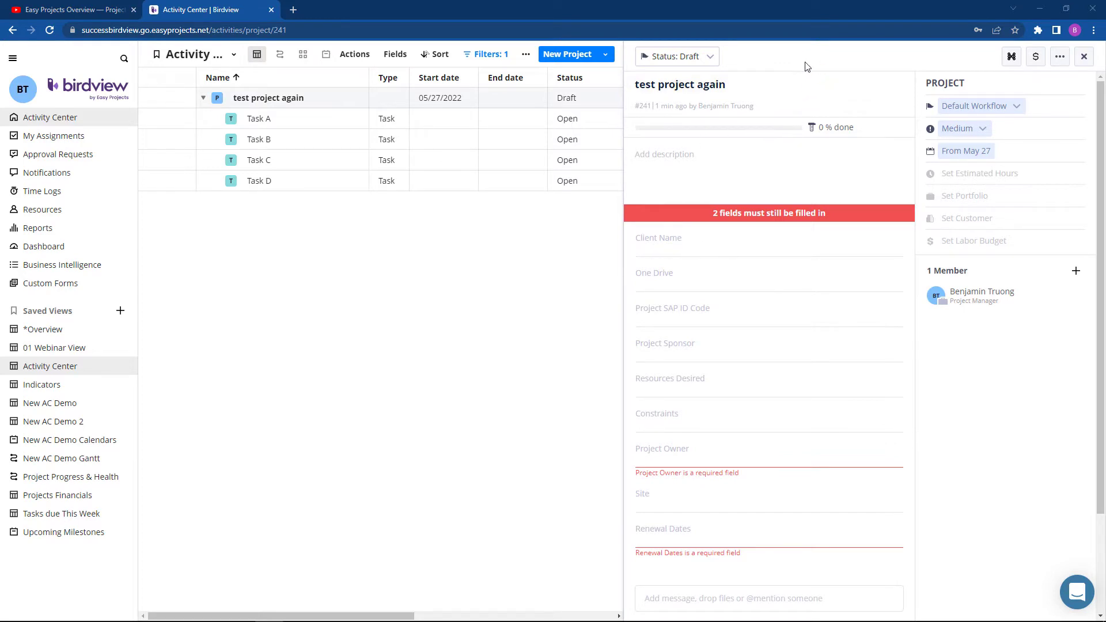
{"action": "left_click", "coordinate": [706, 55]}
{"action": "scroll", "coordinate": [707, 153], "scroll_direction": "up", "scroll_amount": 4}
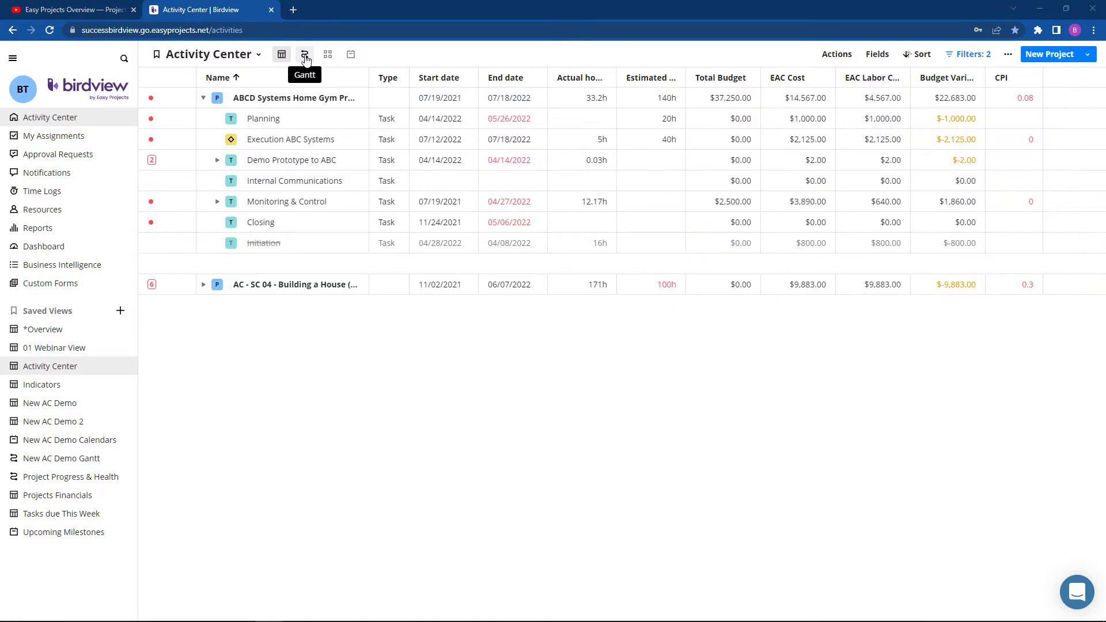
{"action": "left_click", "coordinate": [305, 56]}
On the Gantt timeline, link Closing to Monitoring & Control as a Finish to Start dependency.
{"action": "left_click_drag", "start_coordinate": [821, 619], "coordinate": [586, 618]}
{"action": "left_click_drag", "start_coordinate": [957, 227], "coordinate": [594, 250]}
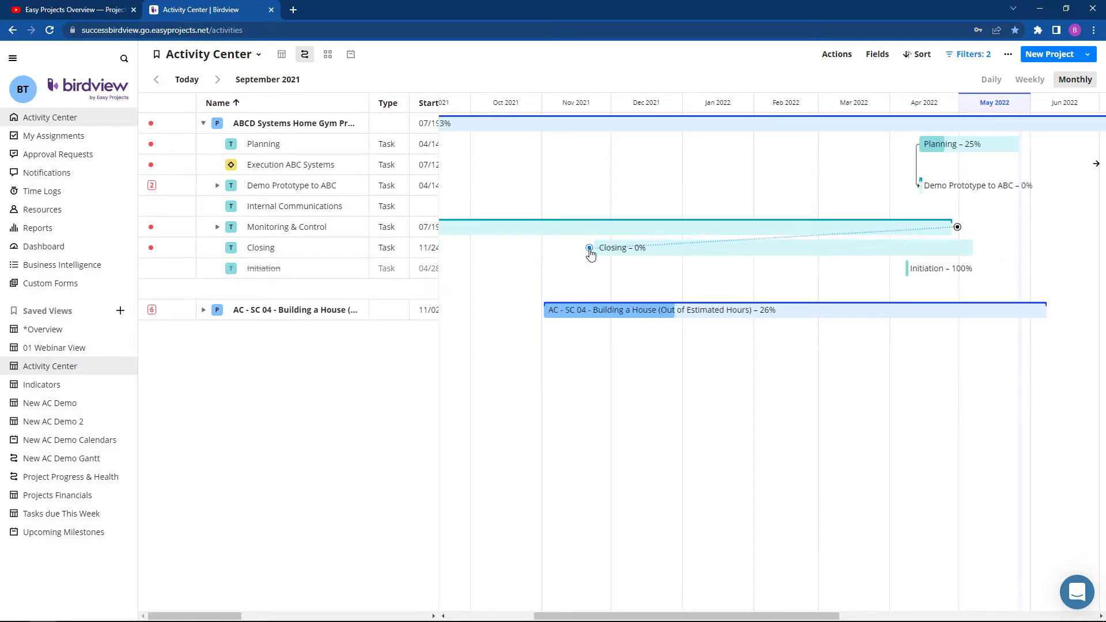
{"action": "left_click_drag", "start_coordinate": [850, 619], "coordinate": [936, 618]}
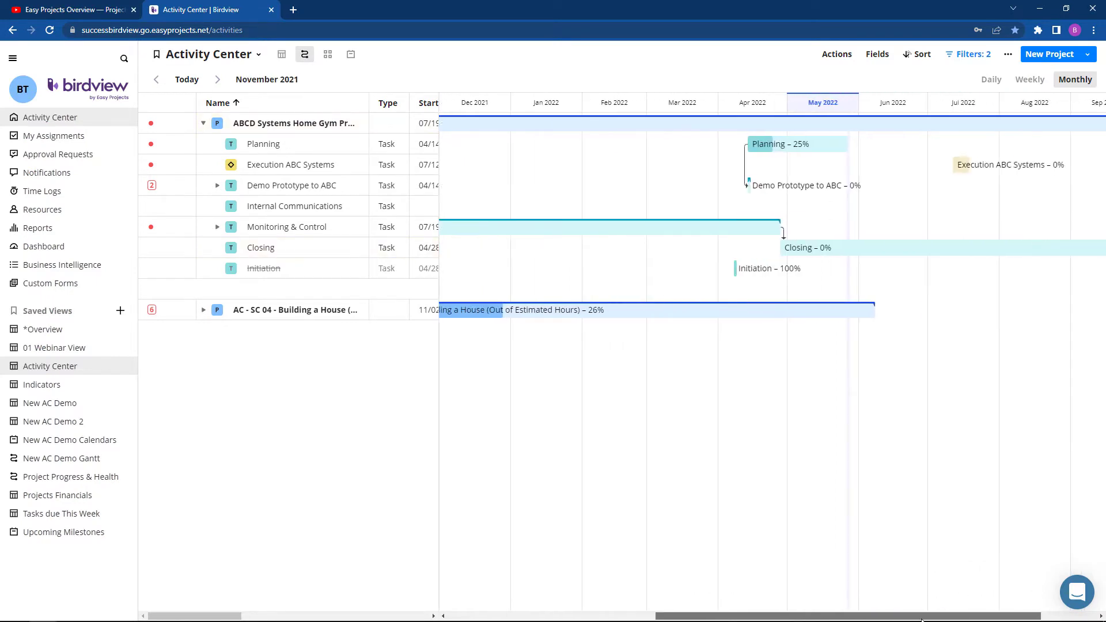
{"action": "left_click", "coordinate": [785, 240]}
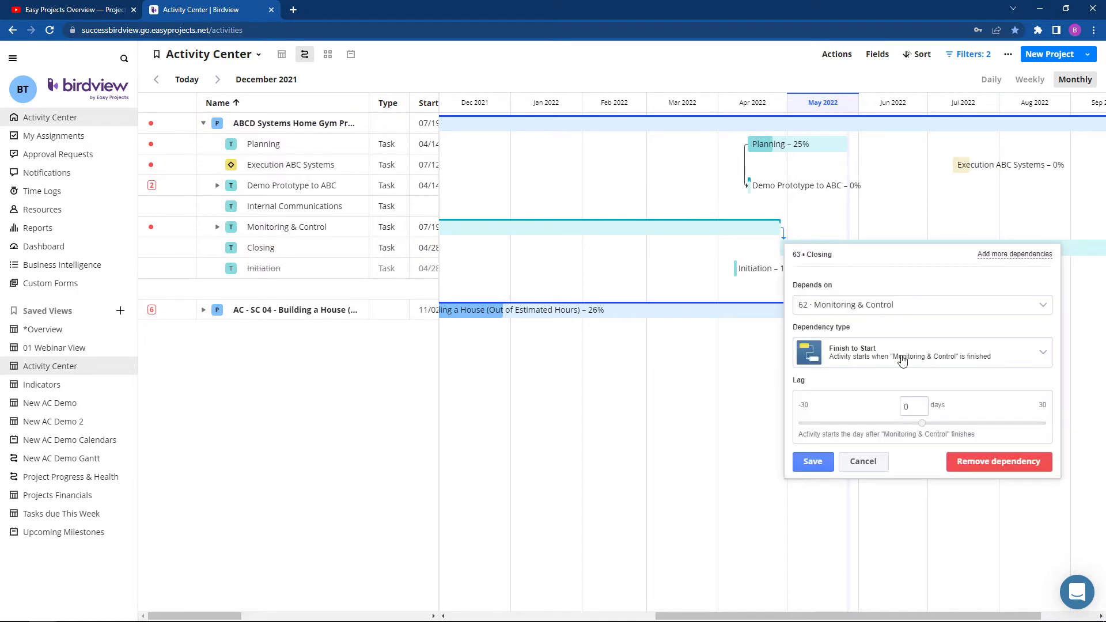
{"action": "left_click", "coordinate": [1043, 355]}
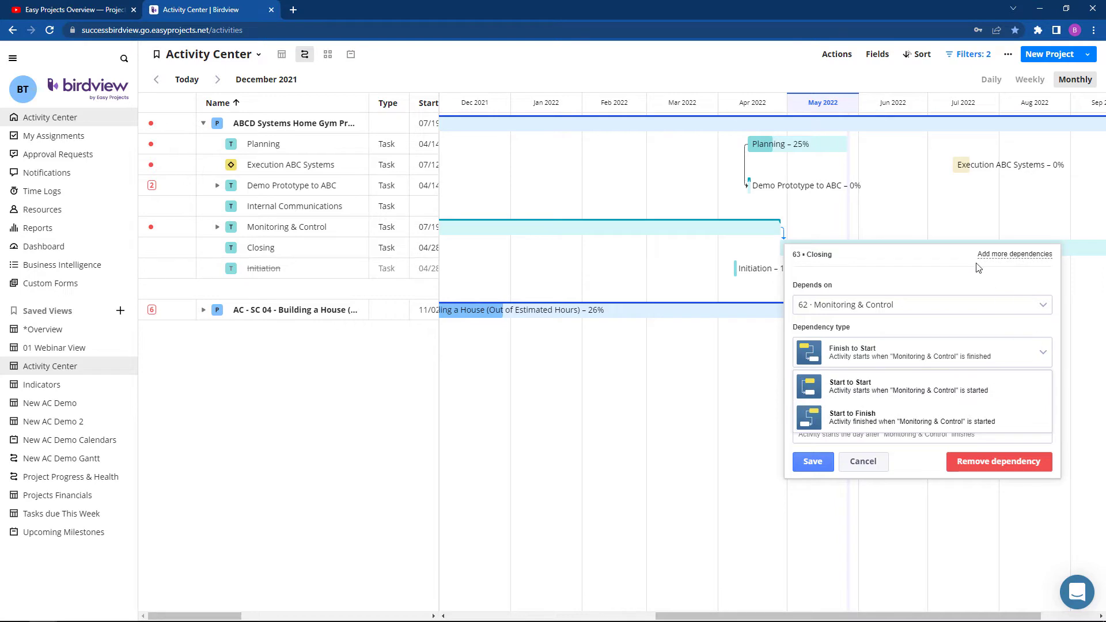
{"action": "left_click", "coordinate": [928, 277]}
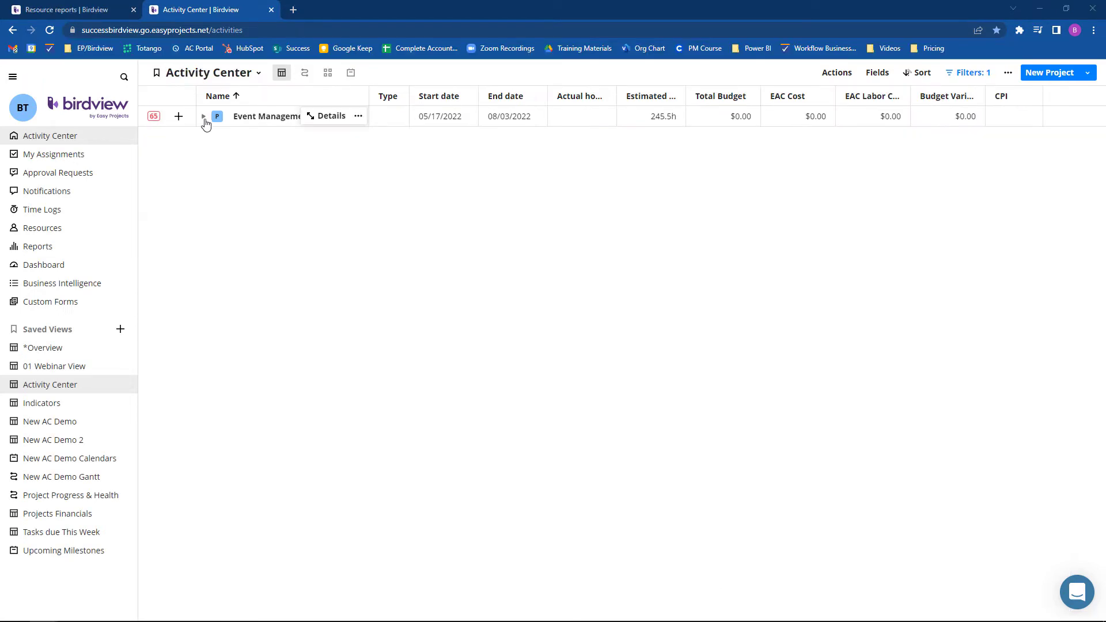
Add a searched user as a second assignee with 5 hours on Choose the type of event.
{"action": "left_click", "coordinate": [204, 117]}
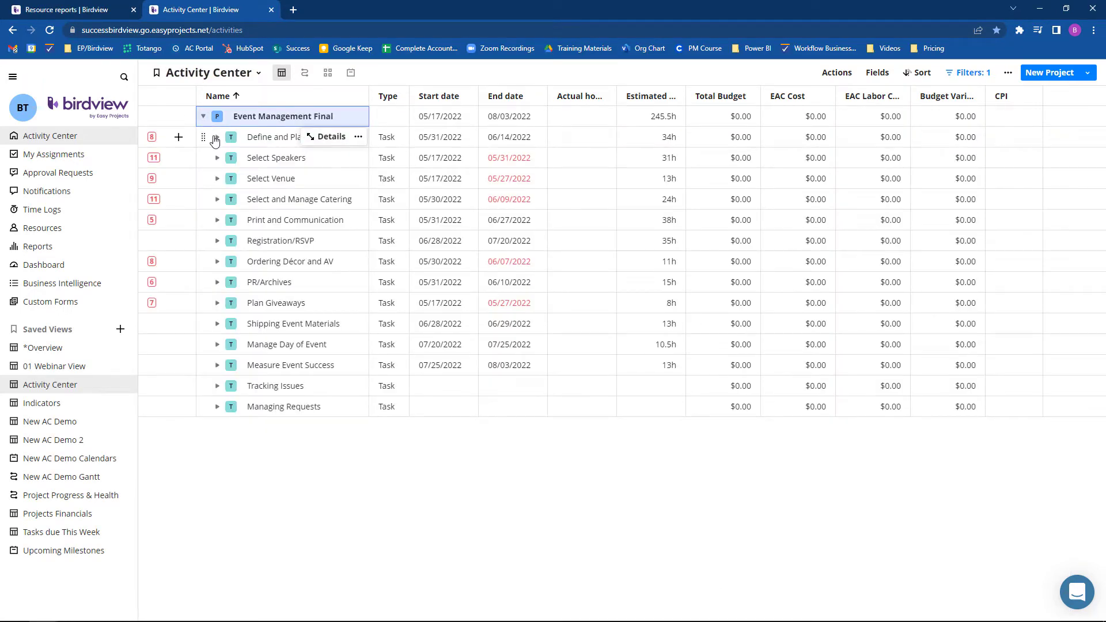
{"action": "left_click", "coordinate": [217, 137]}
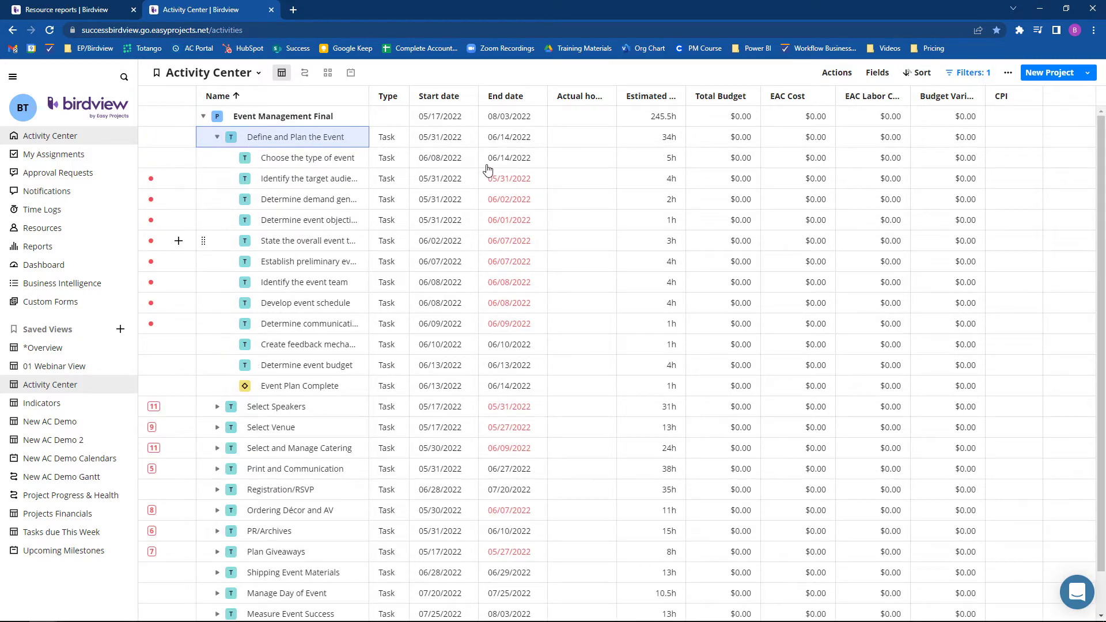
{"action": "left_click", "coordinate": [332, 158]}
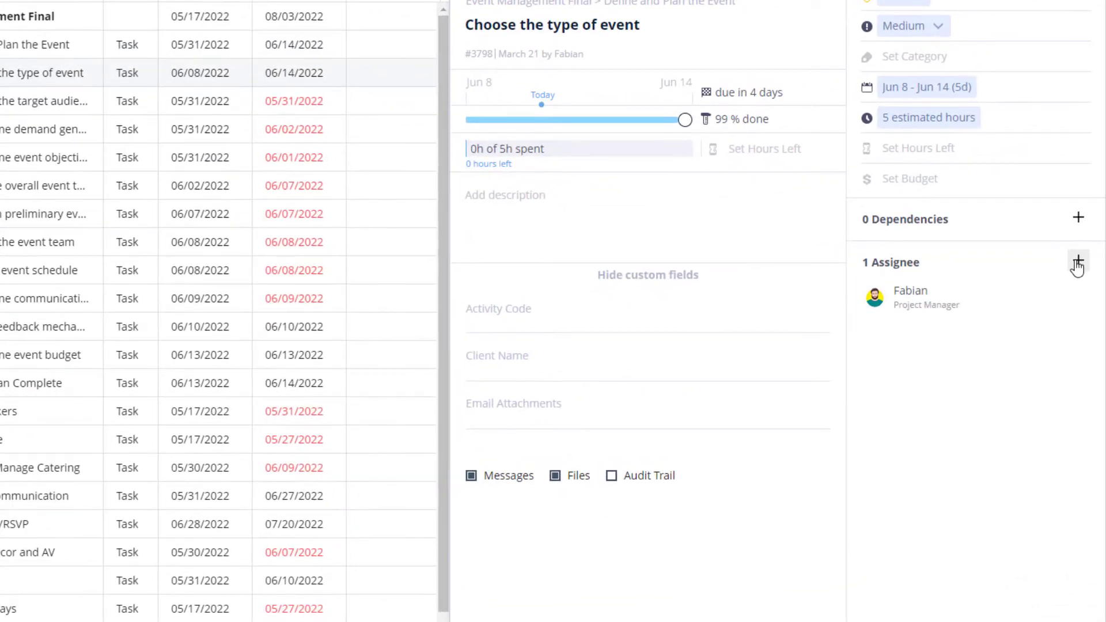
{"action": "left_click", "coordinate": [1077, 265]}
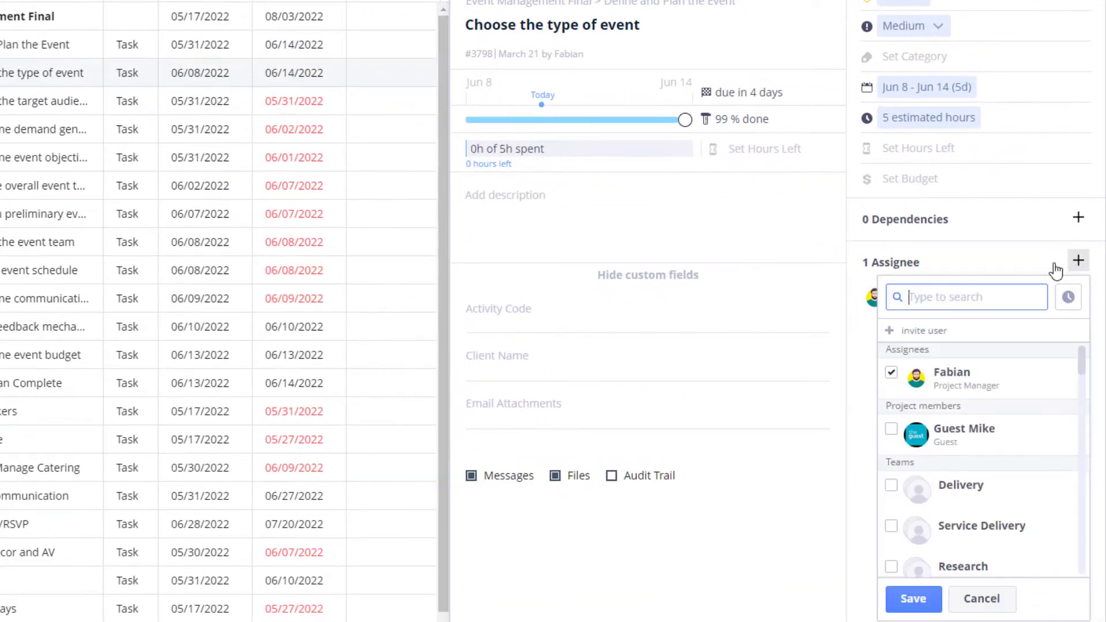
{"action": "left_click", "coordinate": [751, 294]}
{"action": "type", "text": "be"}
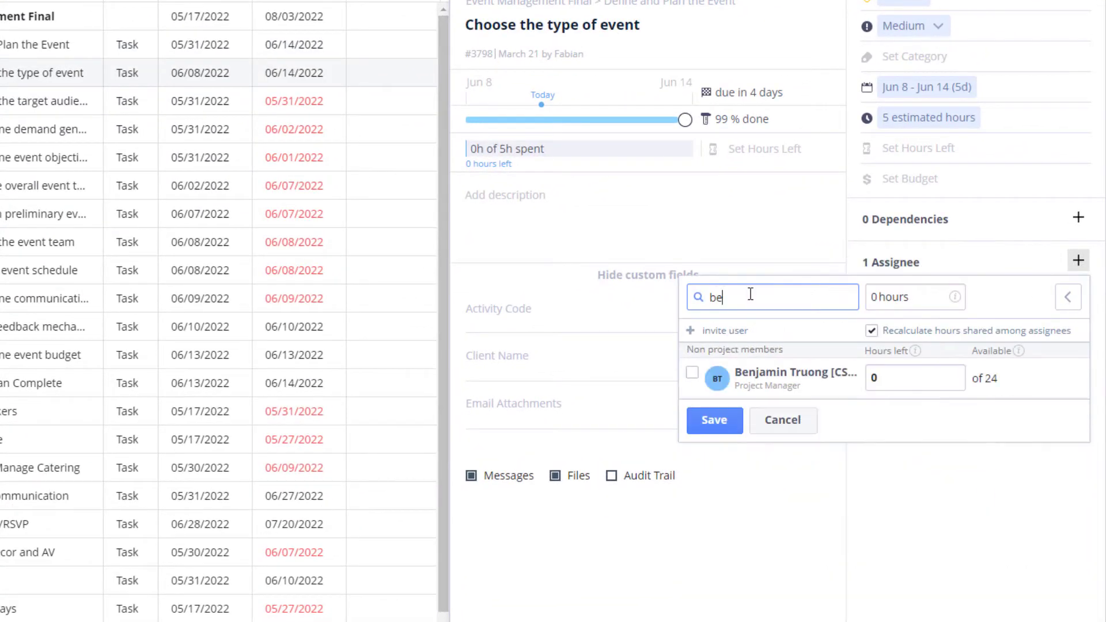
{"action": "left_click", "coordinate": [692, 373]}
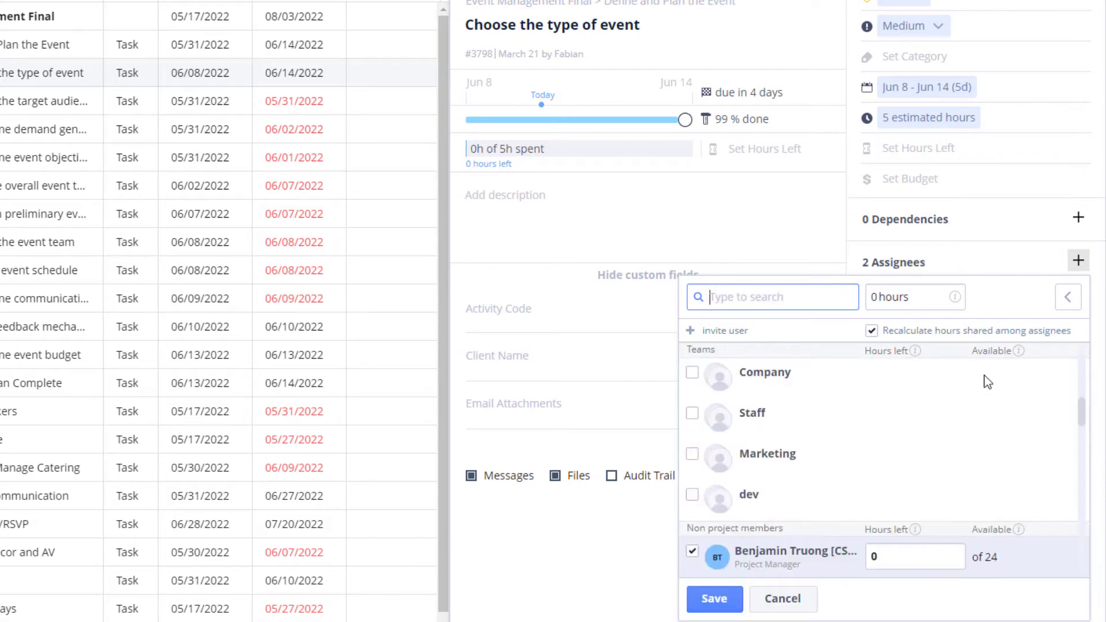
{"action": "left_click", "coordinate": [918, 556]}
{"action": "left_click", "coordinate": [829, 564]}
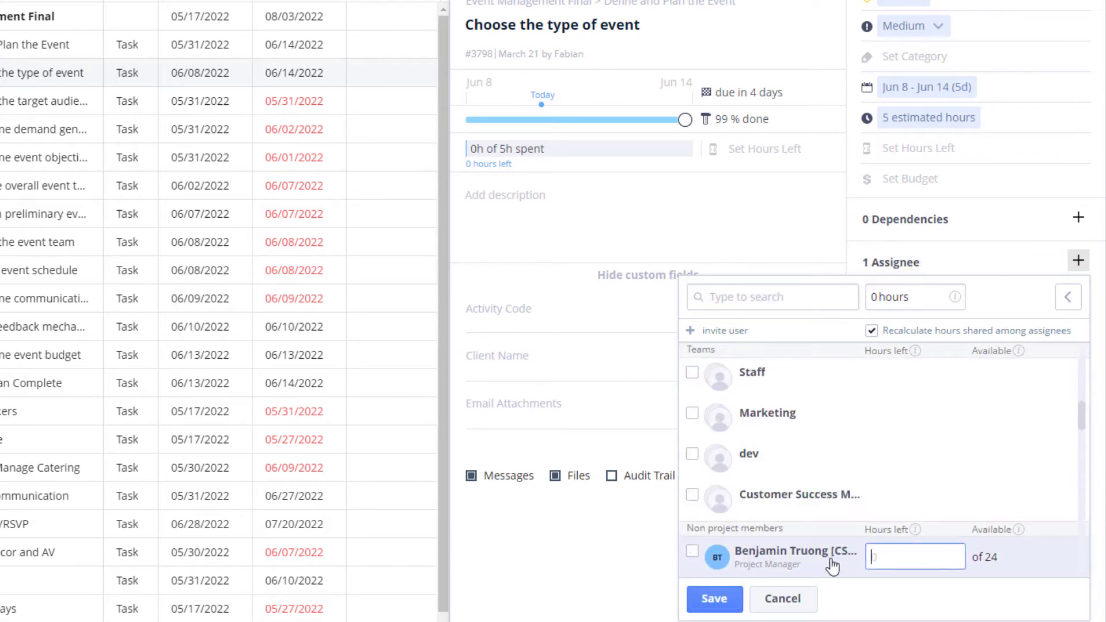
{"action": "type", "text": "5"}
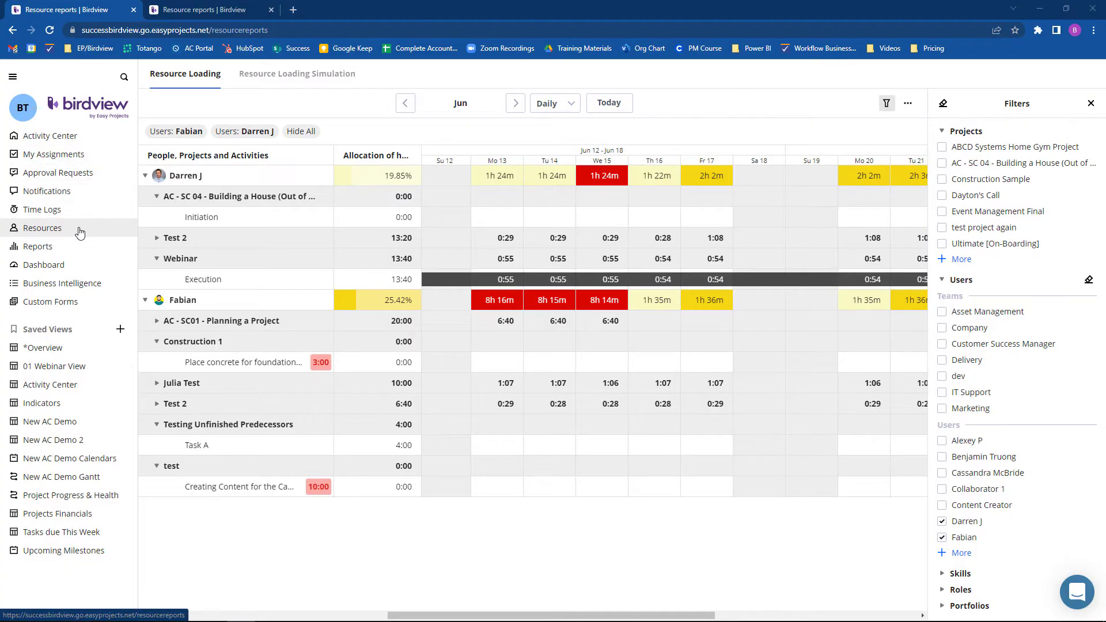
{"action": "left_click", "coordinate": [79, 229]}
In Resource Loading, expand Test 2 into its activities and show the Closing row's load distribution options.
{"action": "left_click", "coordinate": [156, 239]}
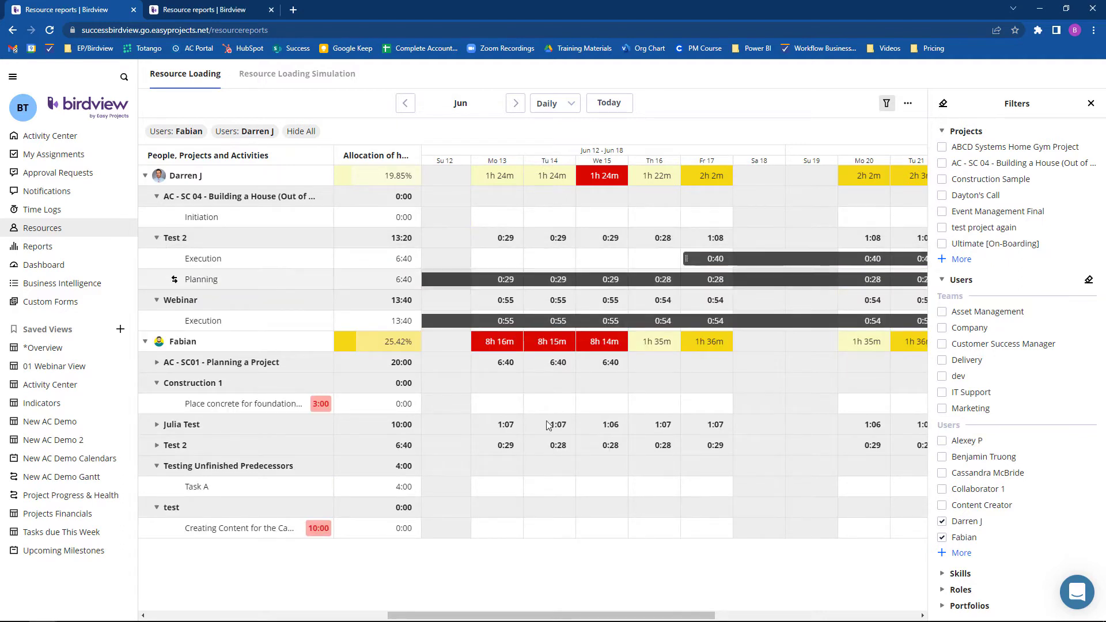
{"action": "left_click_drag", "start_coordinate": [587, 616], "coordinate": [713, 616]}
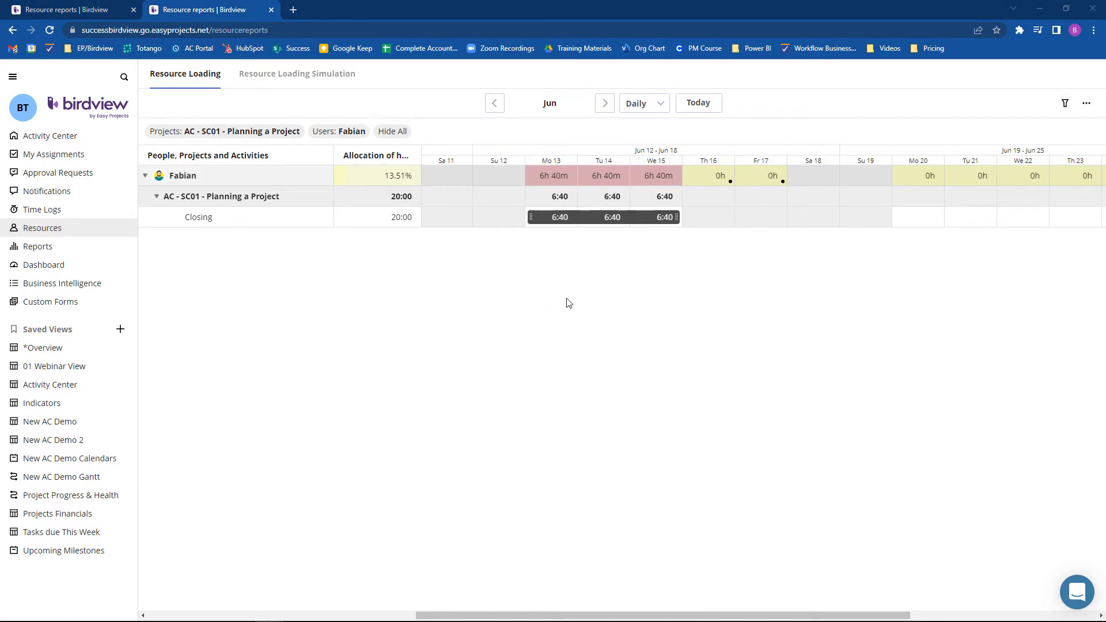
{"action": "mouse_move", "coordinate": [711, 176]}
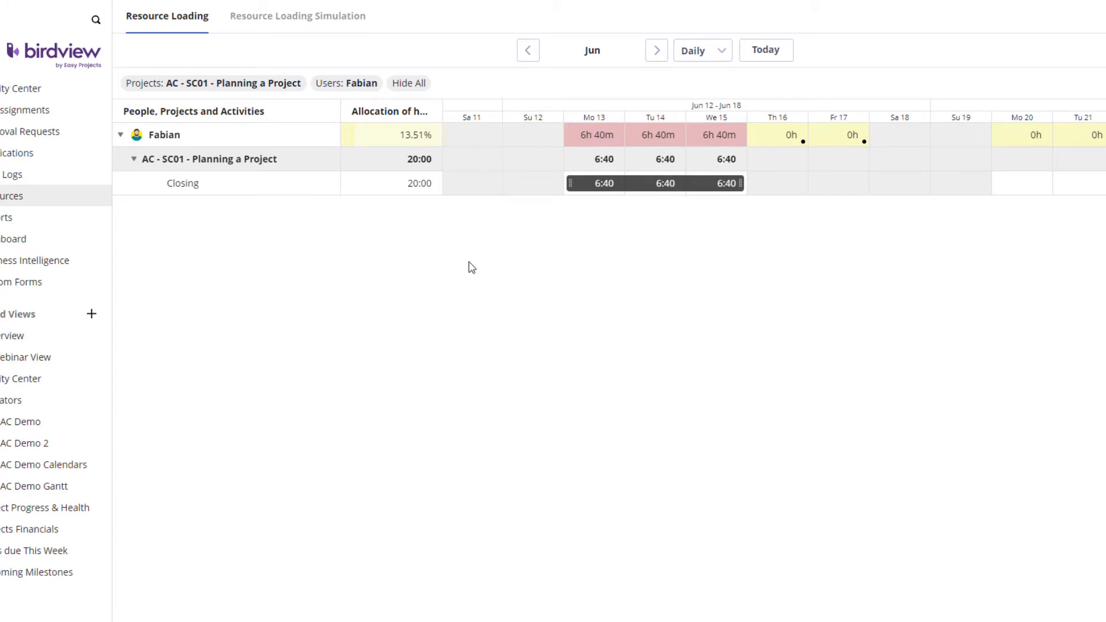
{"action": "left_click", "coordinate": [155, 183]}
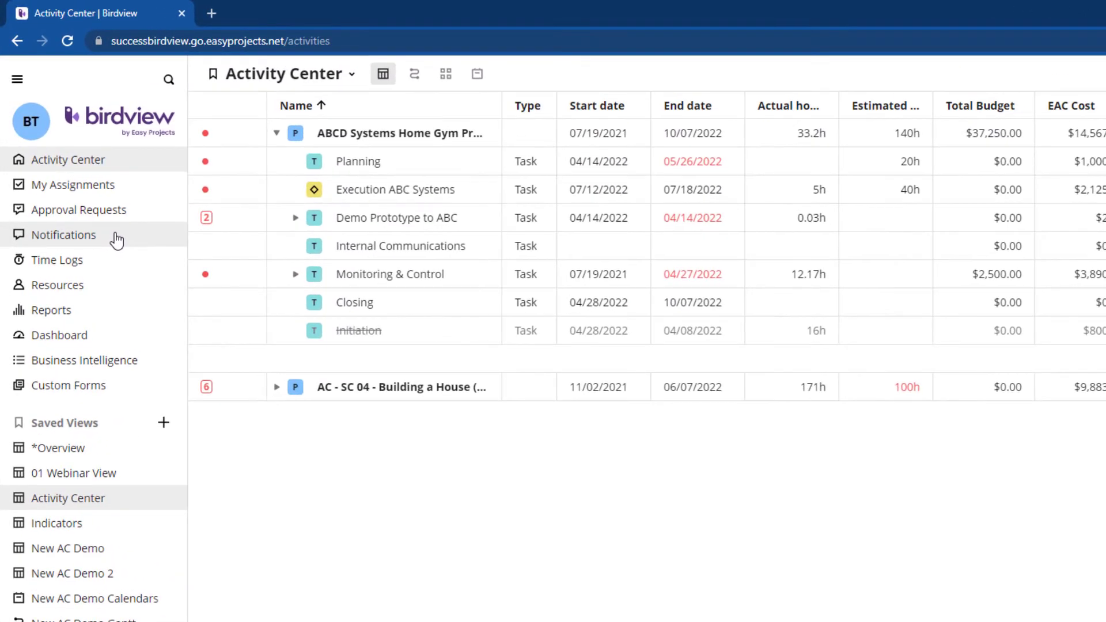
{"action": "left_click", "coordinate": [116, 237]}
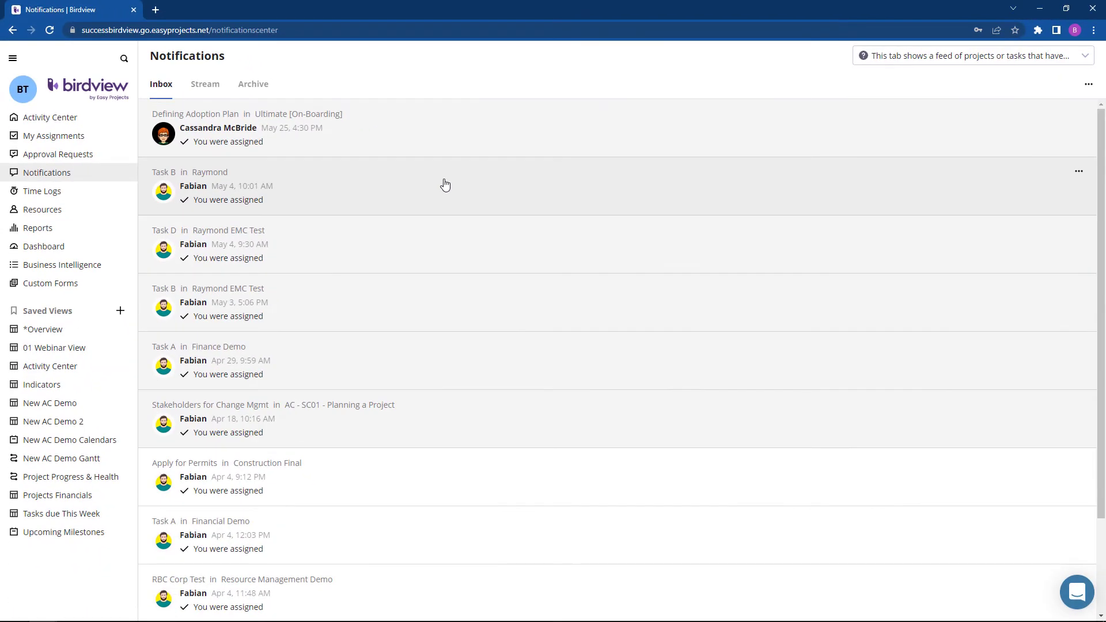
{"action": "left_click", "coordinate": [84, 119]}
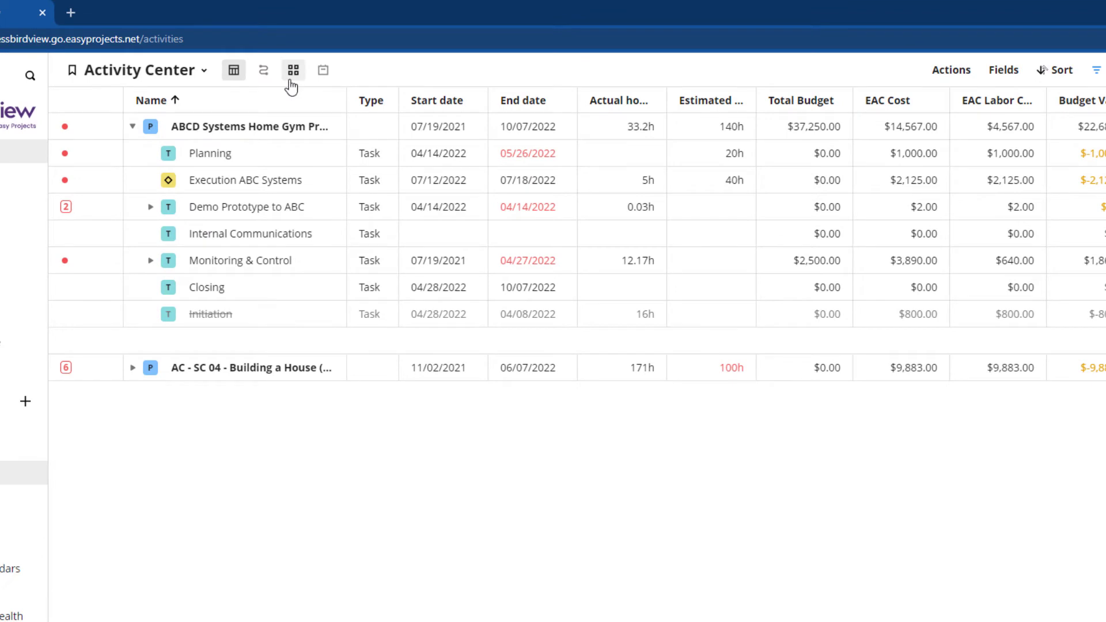
On the status board, move Demo Prototype to ABC to Approved, and Task A and Monitoring & Control to Not Started.
{"action": "left_click", "coordinate": [292, 70]}
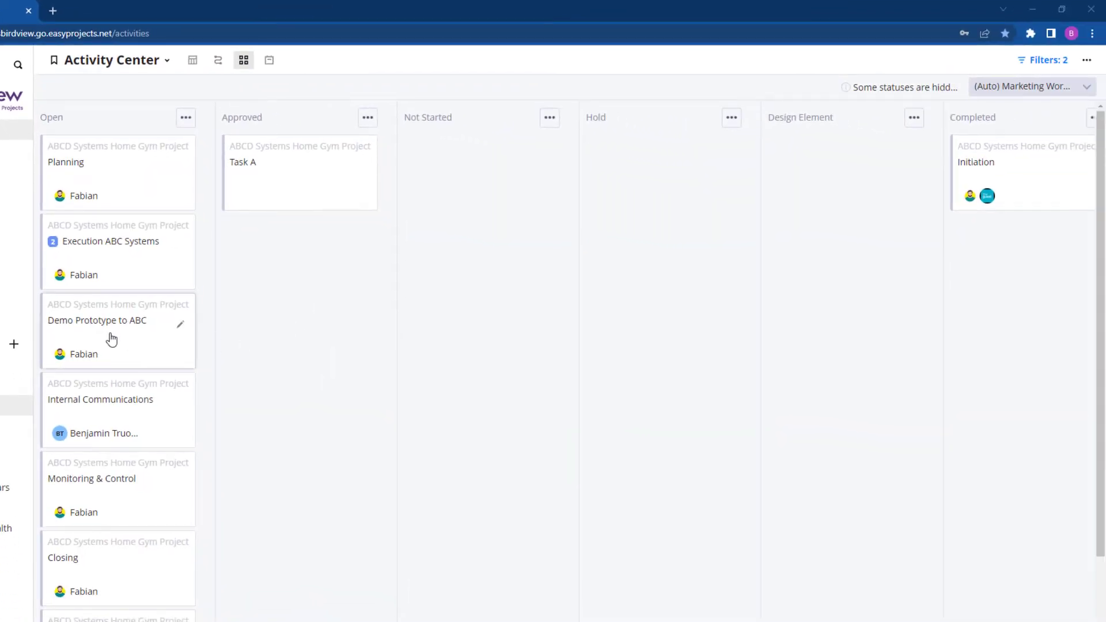
{"action": "left_click_drag", "start_coordinate": [111, 339], "coordinate": [290, 288]}
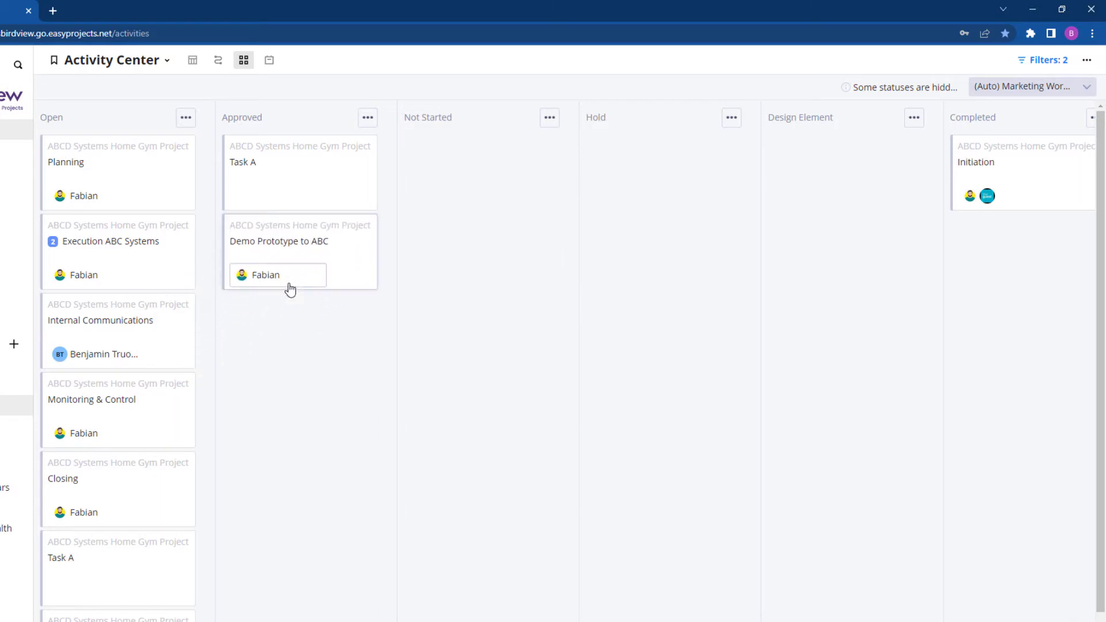
{"action": "left_click_drag", "start_coordinate": [421, 206], "coordinate": [456, 190]}
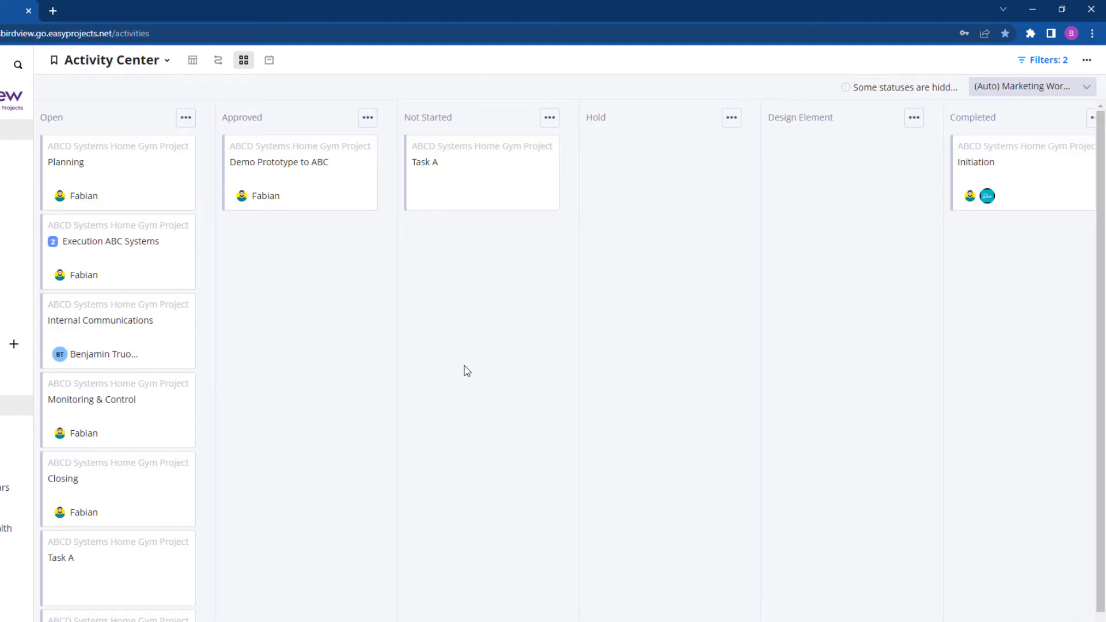
{"action": "left_click_drag", "start_coordinate": [158, 442], "coordinate": [524, 359]}
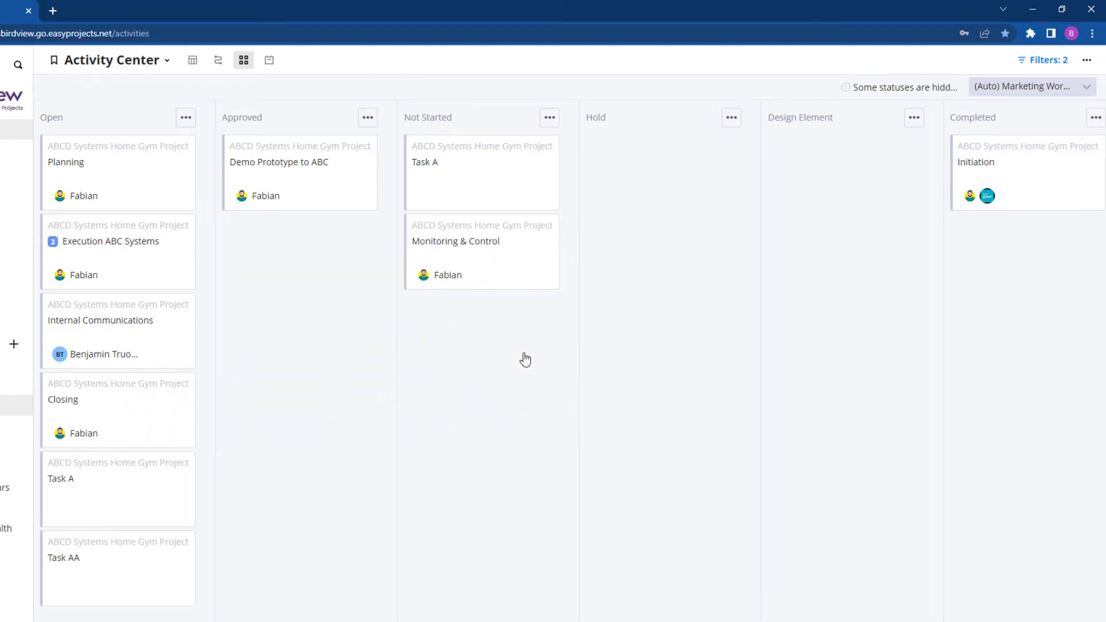
{"action": "left_click", "coordinate": [193, 60]}
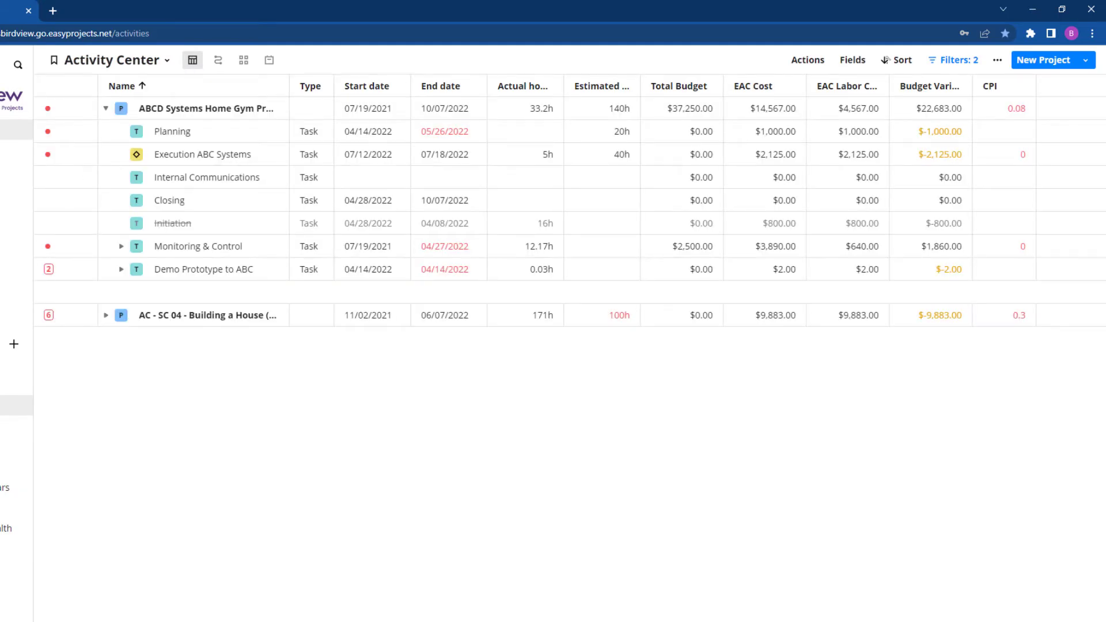
Expand Monitoring & Control and Demo Prototype to ABC to reveal each nested Task A.
{"action": "left_click", "coordinate": [121, 246]}
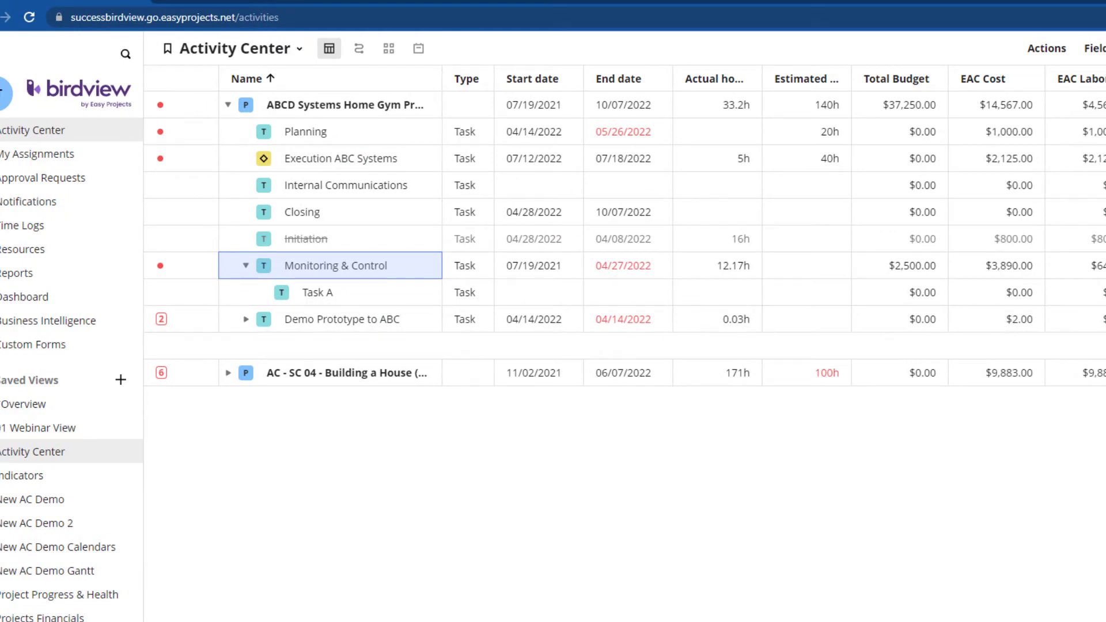
{"action": "left_click", "coordinate": [248, 325]}
{"action": "left_click", "coordinate": [247, 320]}
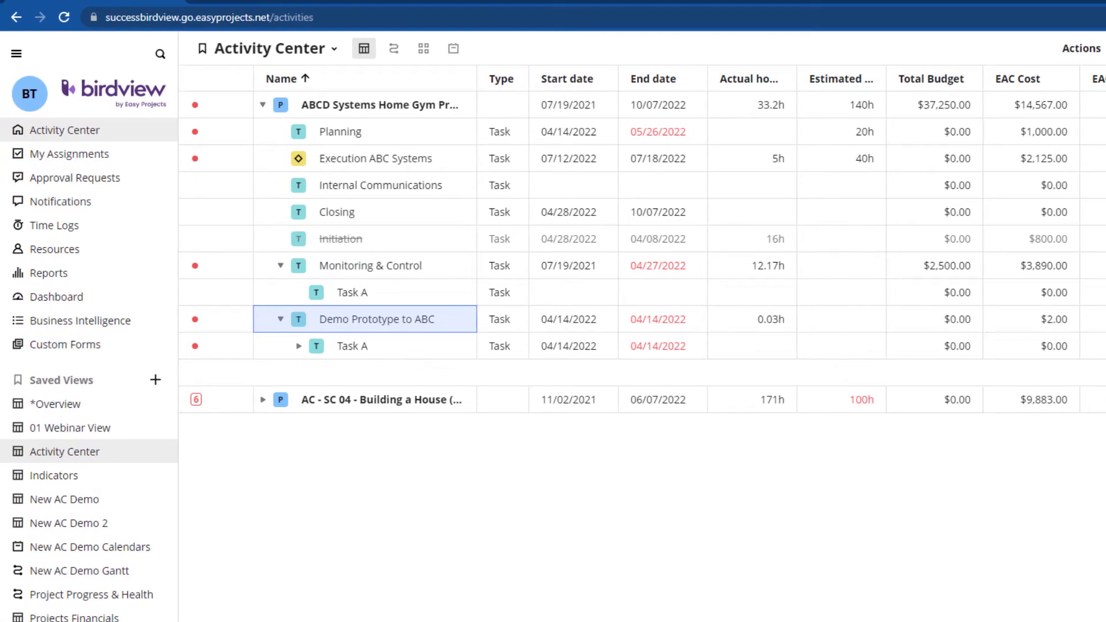
Open My Assignments and check completed assignments before returning to active ones.
{"action": "left_click", "coordinate": [112, 162]}
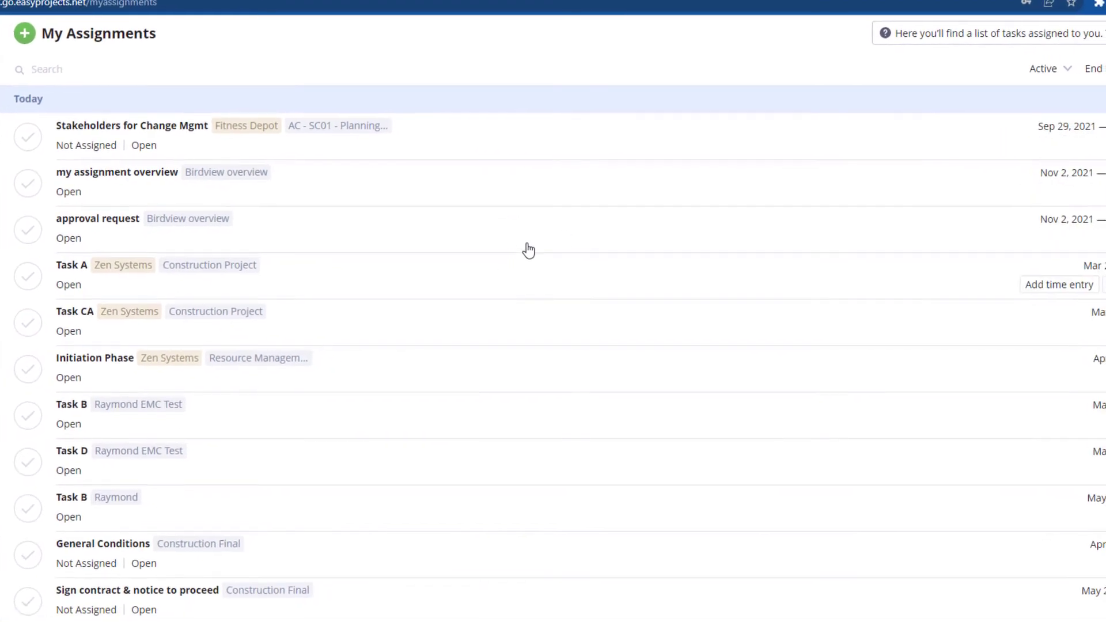
{"action": "left_click", "coordinate": [1043, 69]}
{"action": "left_click", "coordinate": [1049, 125]}
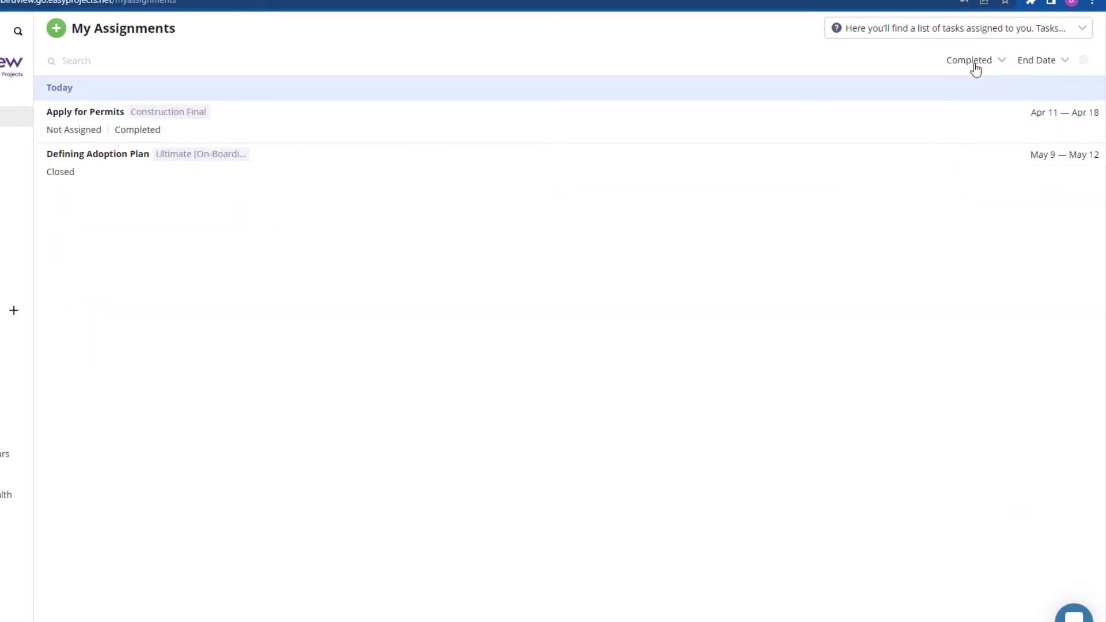
{"action": "left_click", "coordinate": [976, 69]}
{"action": "left_click", "coordinate": [975, 92]}
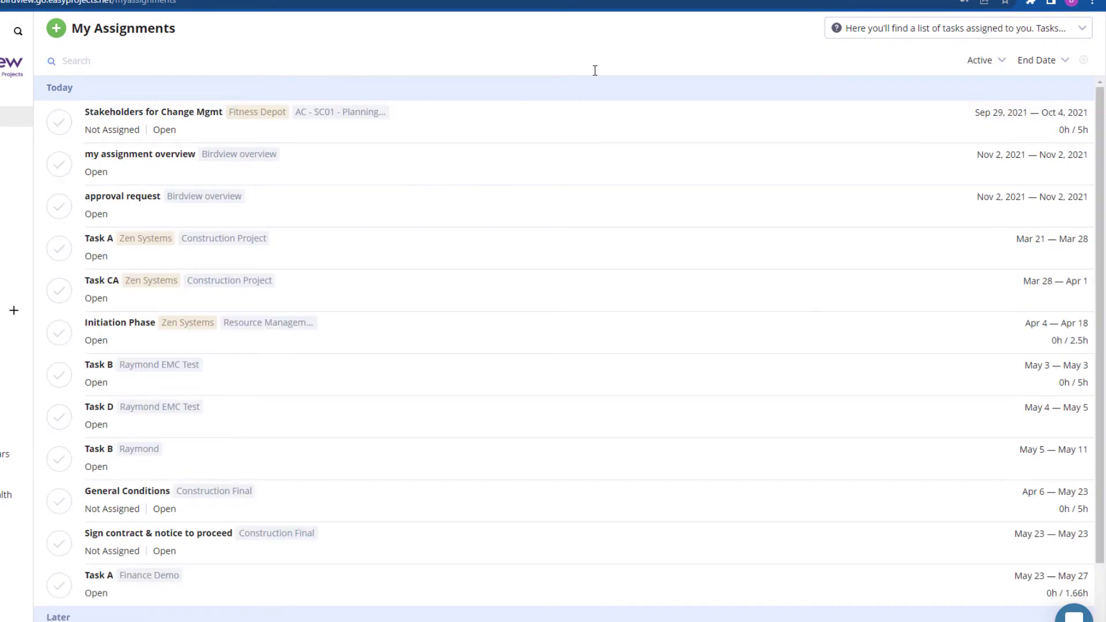
Group the assignments by project, then by priority, and time a minute on Task CA.
{"action": "left_click", "coordinate": [1049, 62]}
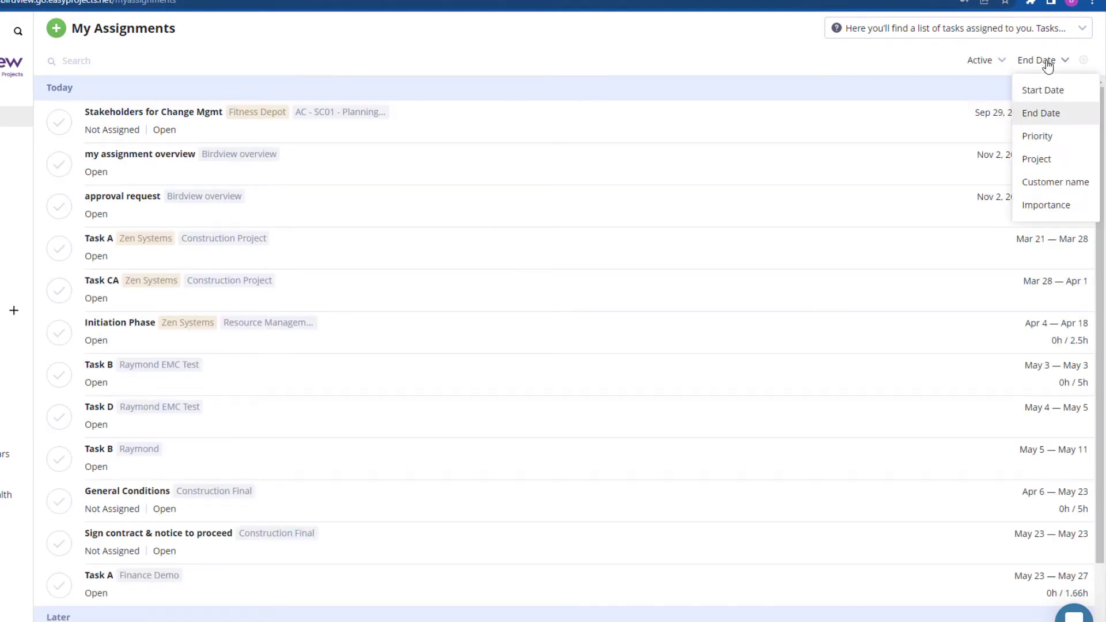
{"action": "left_click", "coordinate": [1050, 161]}
{"action": "left_click", "coordinate": [1040, 62]}
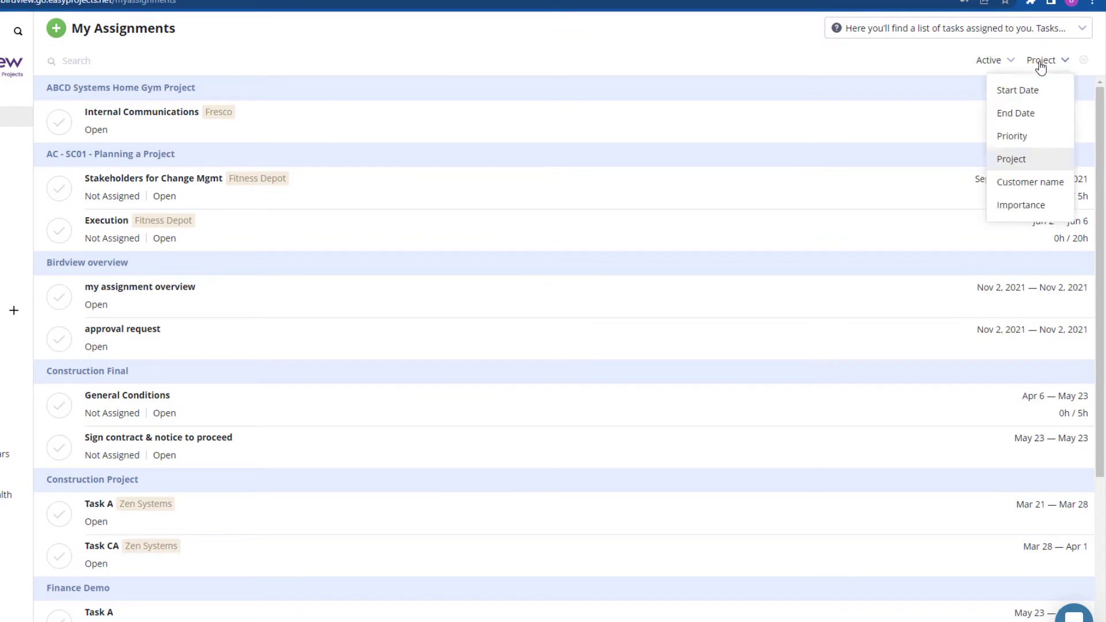
{"action": "left_click", "coordinate": [1036, 136]}
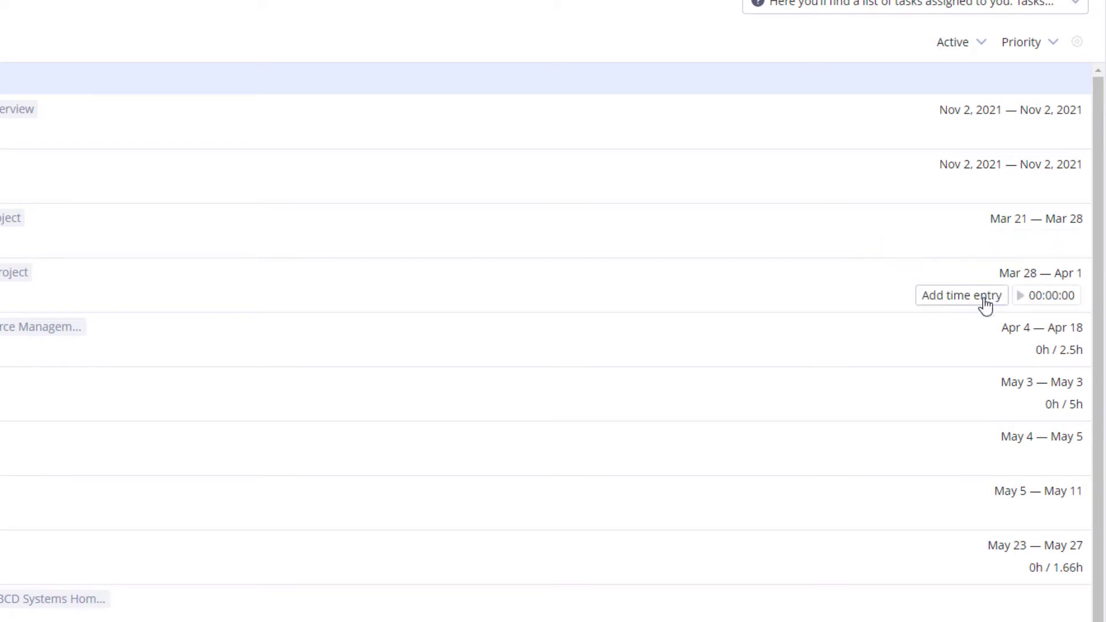
{"action": "left_click", "coordinate": [1050, 303]}
{"action": "left_click", "coordinate": [1031, 311]}
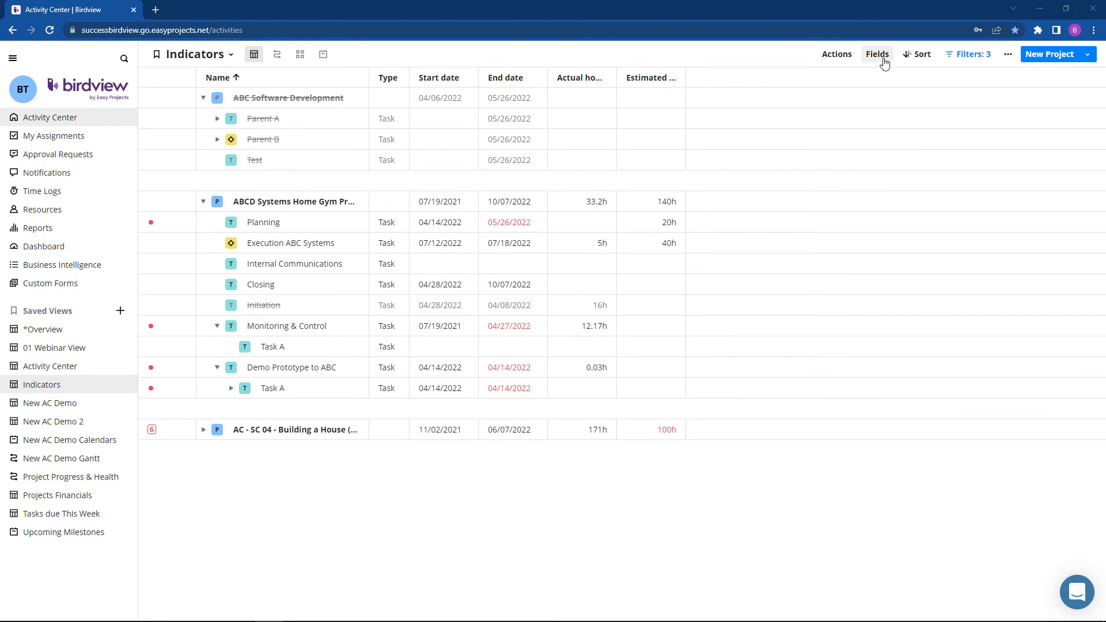
Add a Messages count column to the Indicators table and preview Internal Communications' message board.
{"action": "left_click", "coordinate": [879, 56]}
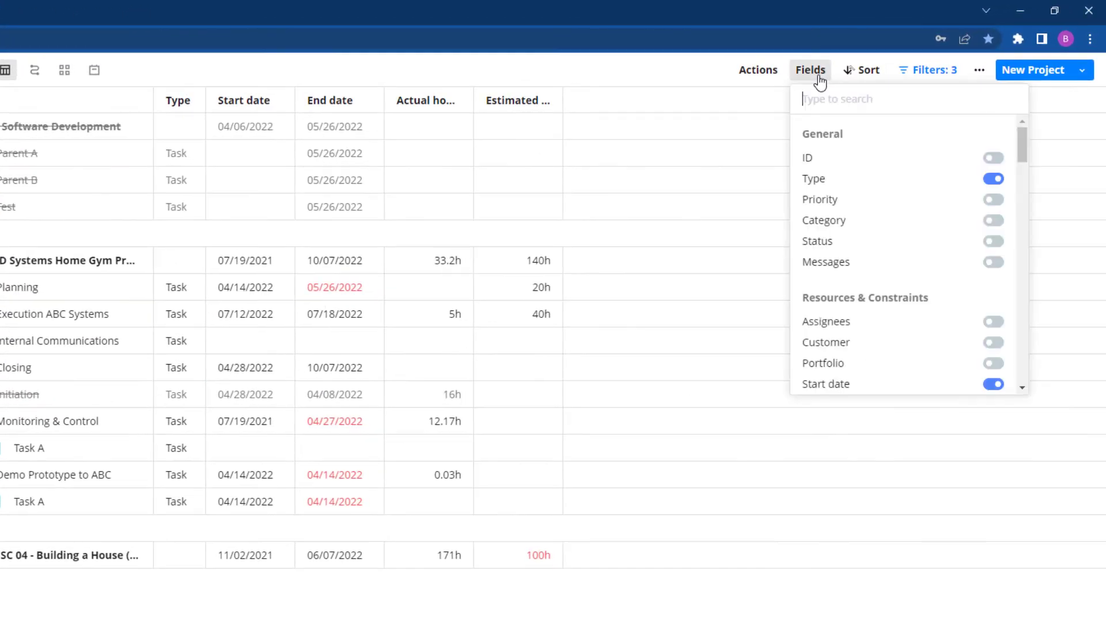
{"action": "left_click", "coordinate": [995, 263]}
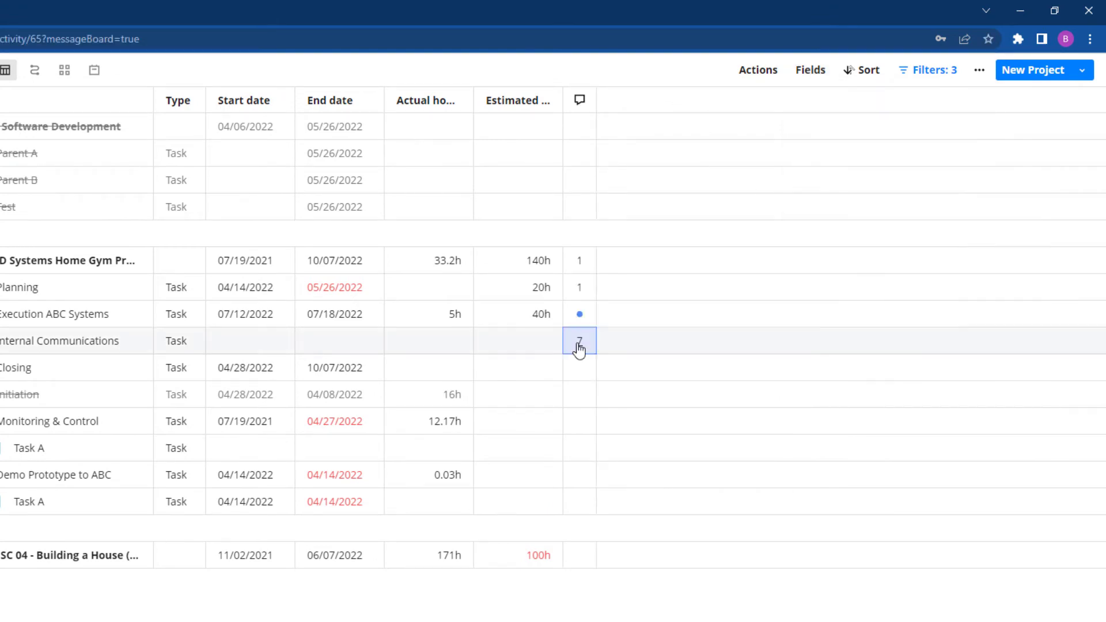
{"action": "left_click", "coordinate": [579, 342]}
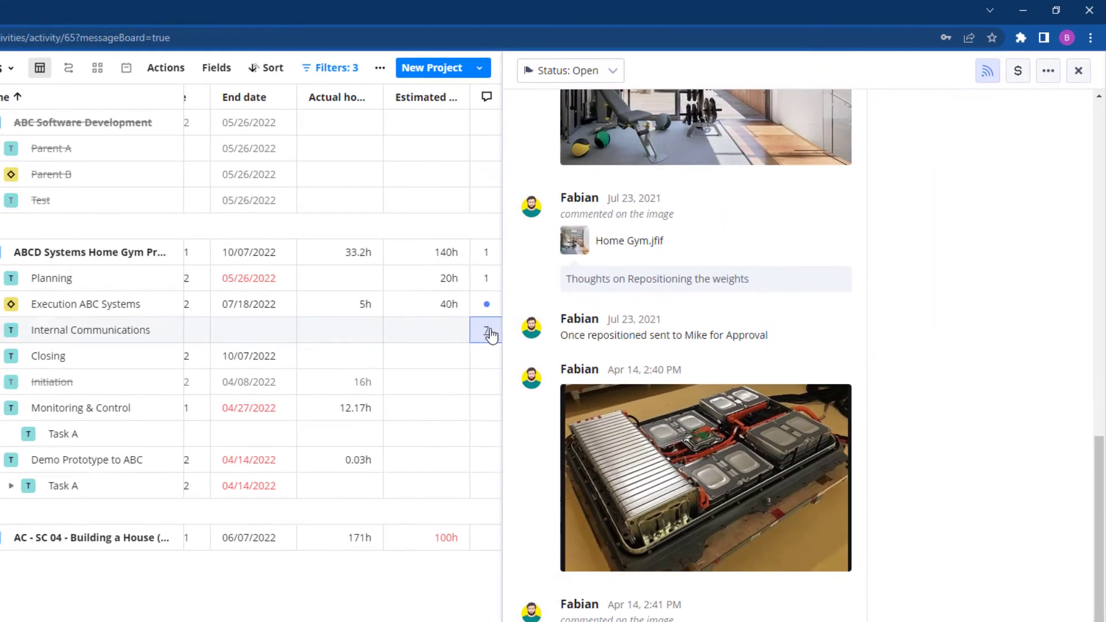
{"action": "left_click", "coordinate": [466, 343]}
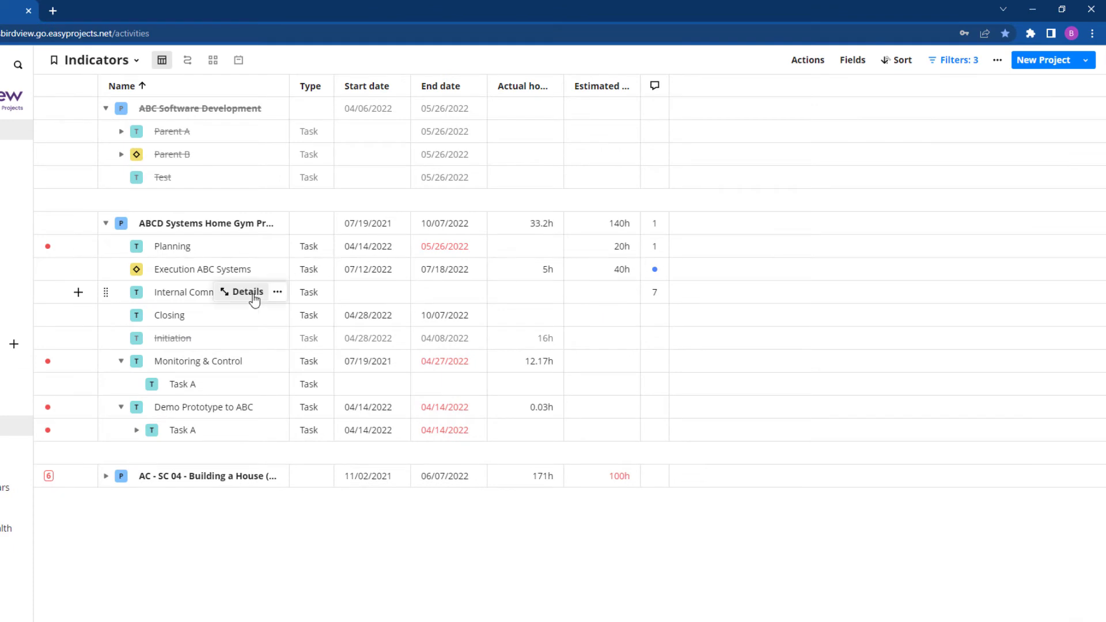
Open Internal Communications' details panel and start writing a new message in its feed.
{"action": "left_click", "coordinate": [252, 295]}
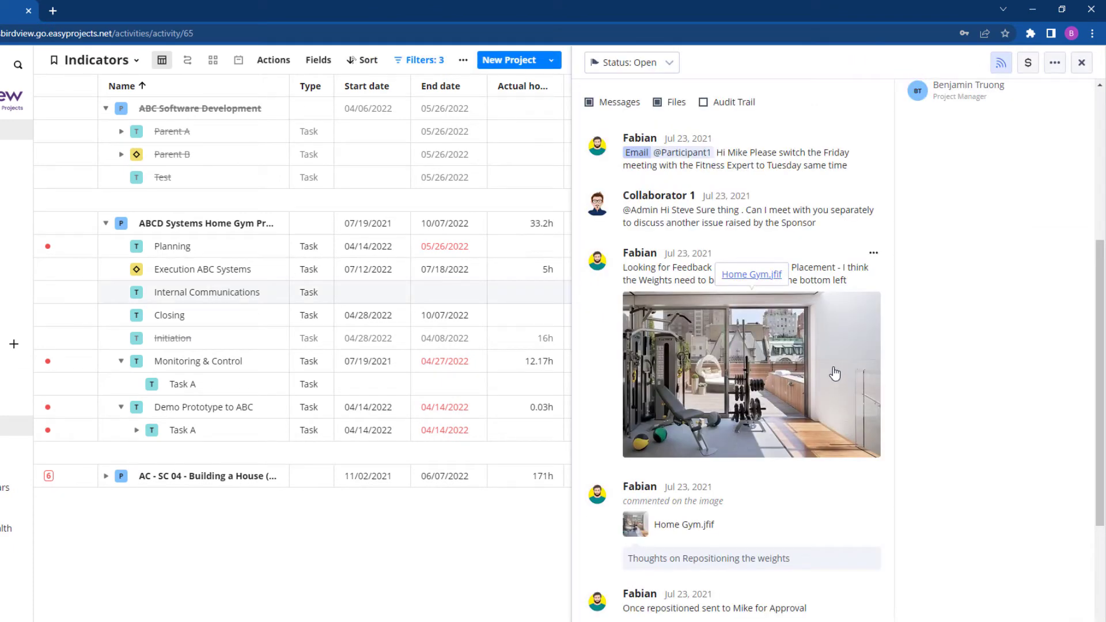
{"action": "scroll", "coordinate": [834, 374], "scroll_direction": "down", "scroll_amount": 4}
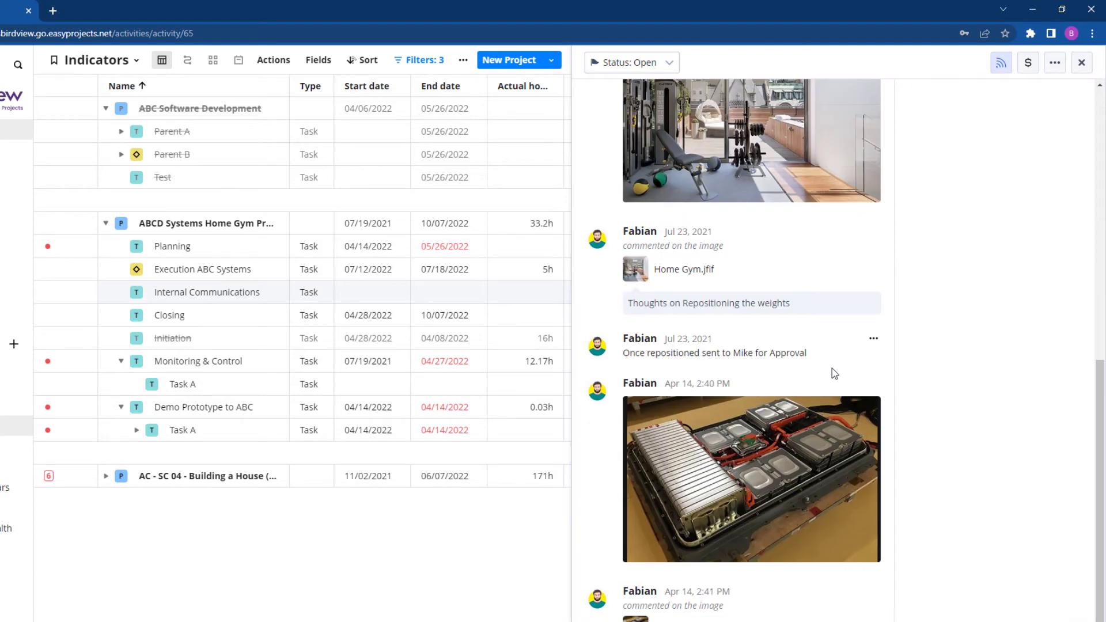
{"action": "scroll", "coordinate": [832, 369], "scroll_direction": "down", "scroll_amount": 1}
{"action": "left_click", "coordinate": [720, 614]}
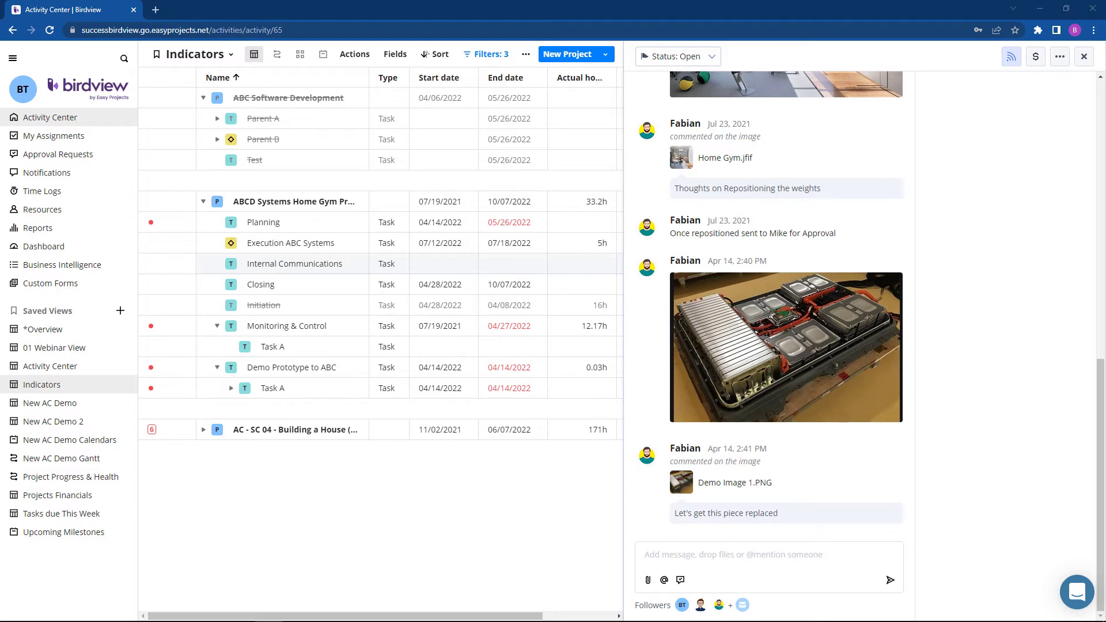
{"action": "scroll", "coordinate": [703, 307], "scroll_direction": "up", "scroll_amount": 10}
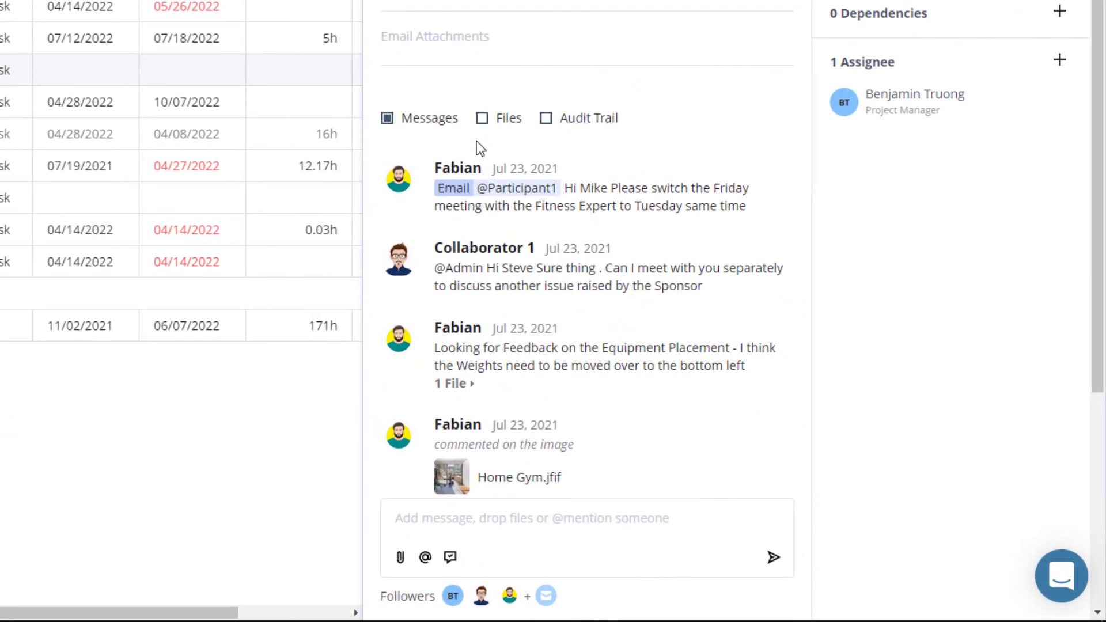
Show messages, files and audit trail entries in the feed, then view Demo Image 1.PNG full screen.
{"action": "left_click", "coordinate": [390, 121]}
{"action": "left_click", "coordinate": [394, 254]}
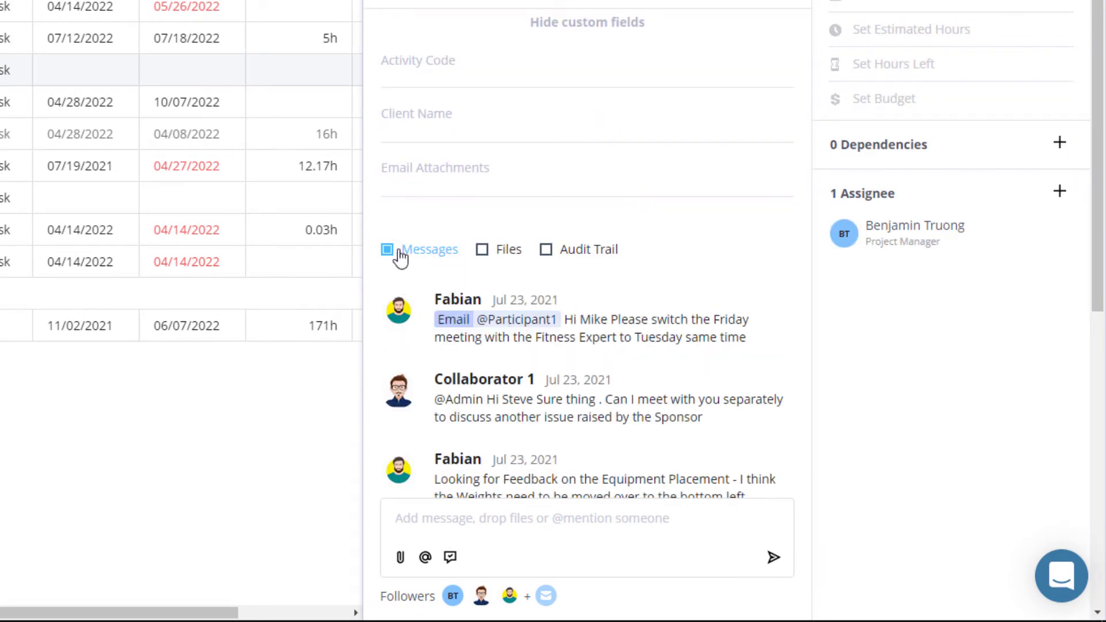
{"action": "left_click", "coordinate": [478, 249]}
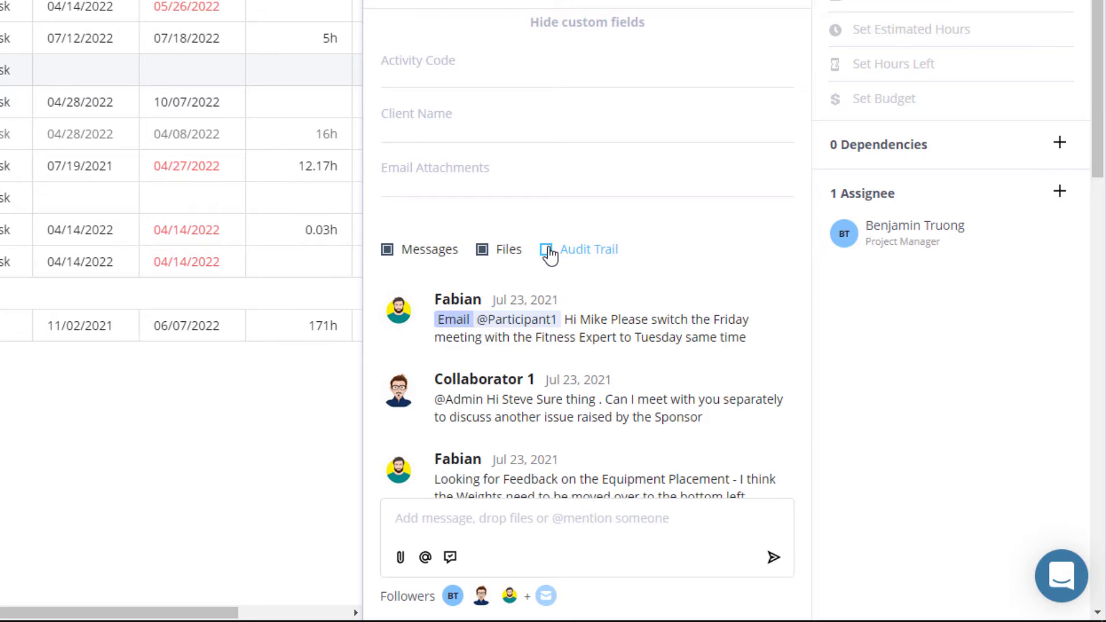
{"action": "left_click", "coordinate": [546, 251]}
{"action": "scroll", "coordinate": [711, 350], "scroll_direction": "down", "scroll_amount": 1}
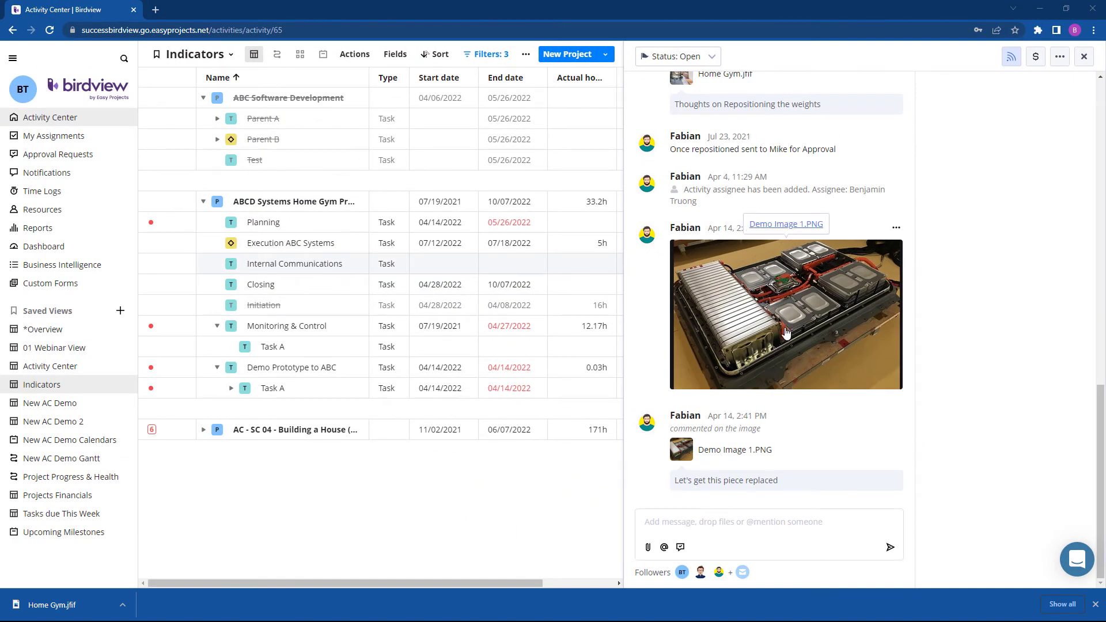
{"action": "left_click", "coordinate": [786, 333]}
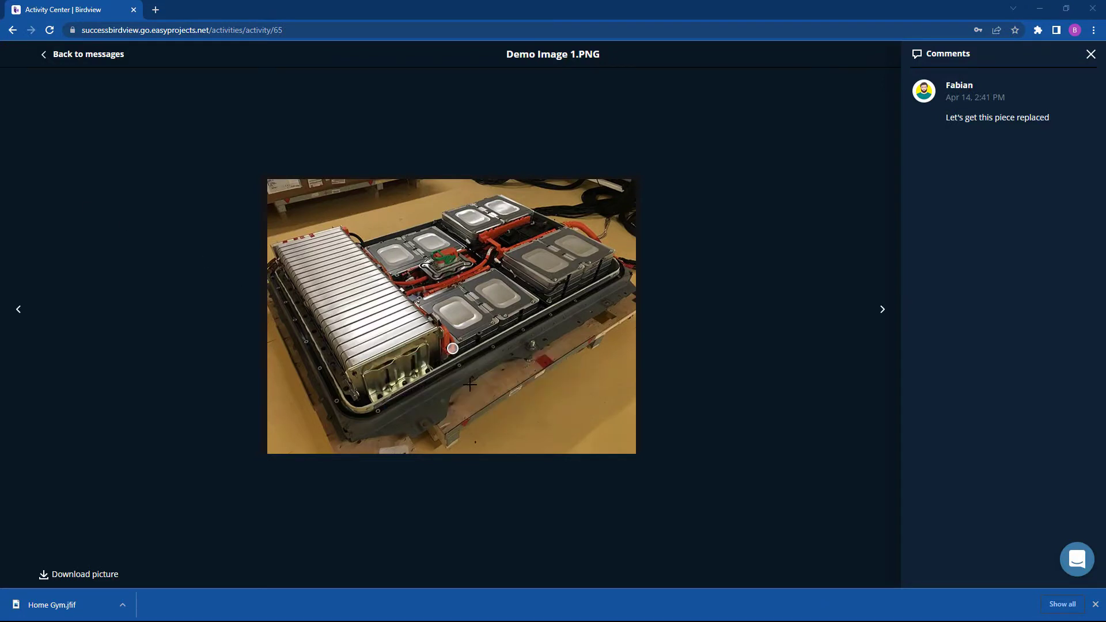
Pin a 'test comment' marker on the battery image and close the image viewer.
{"action": "left_click", "coordinate": [538, 257]}
{"action": "type", "text": "test comment"}
{"action": "left_click", "coordinate": [716, 285]}
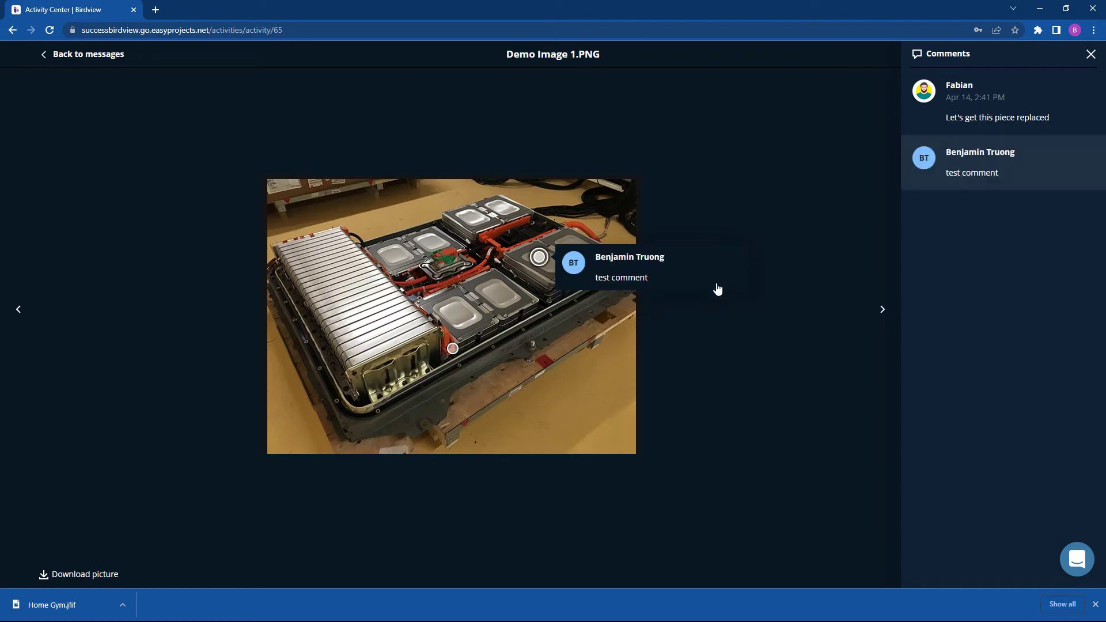
{"action": "key", "text": "Escape"}
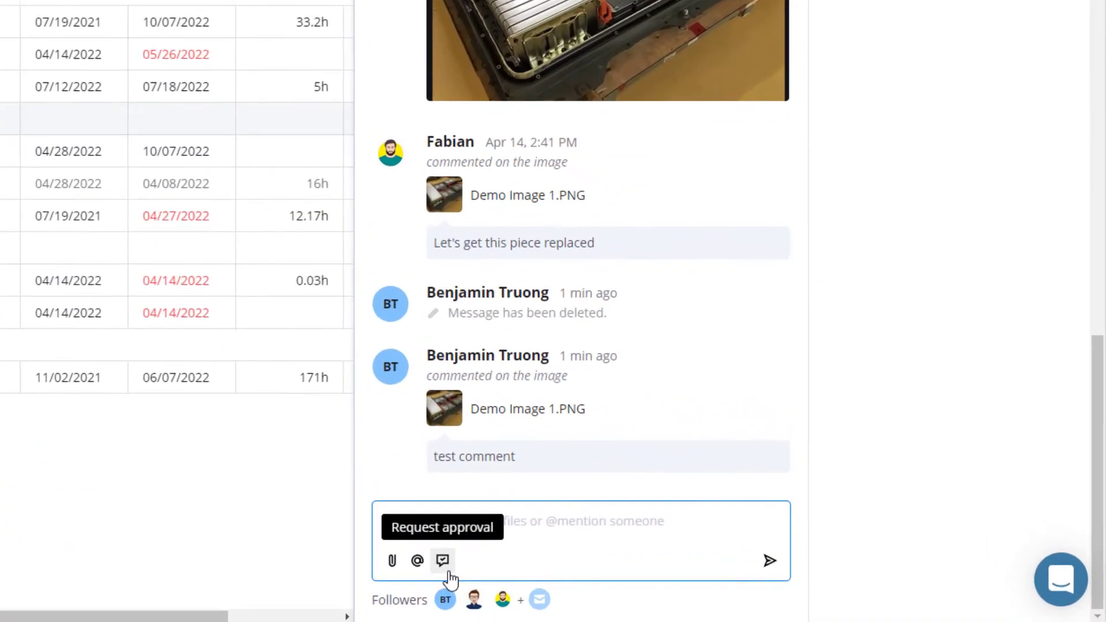
Start an approval request on the message and choose one approver.
{"action": "left_click", "coordinate": [443, 562]}
{"action": "left_click_drag", "start_coordinate": [778, 348], "coordinate": [766, 482]}
{"action": "left_click", "coordinate": [636, 444]}
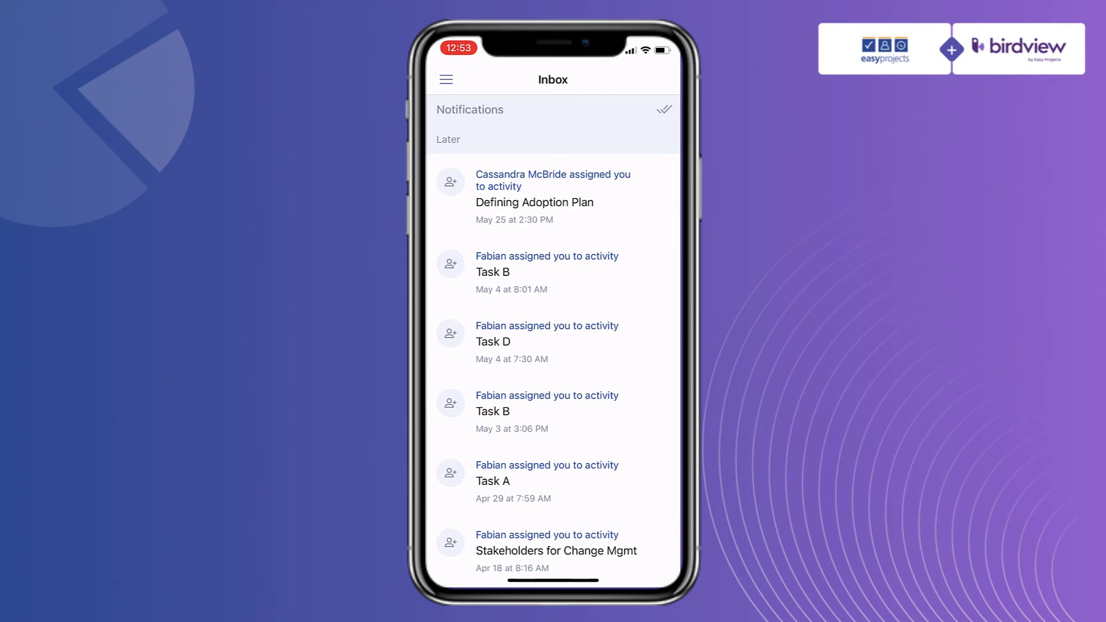
In the mobile app, view completed assignments and start a new time log entry.
{"action": "left_click", "coordinate": [503, 179]}
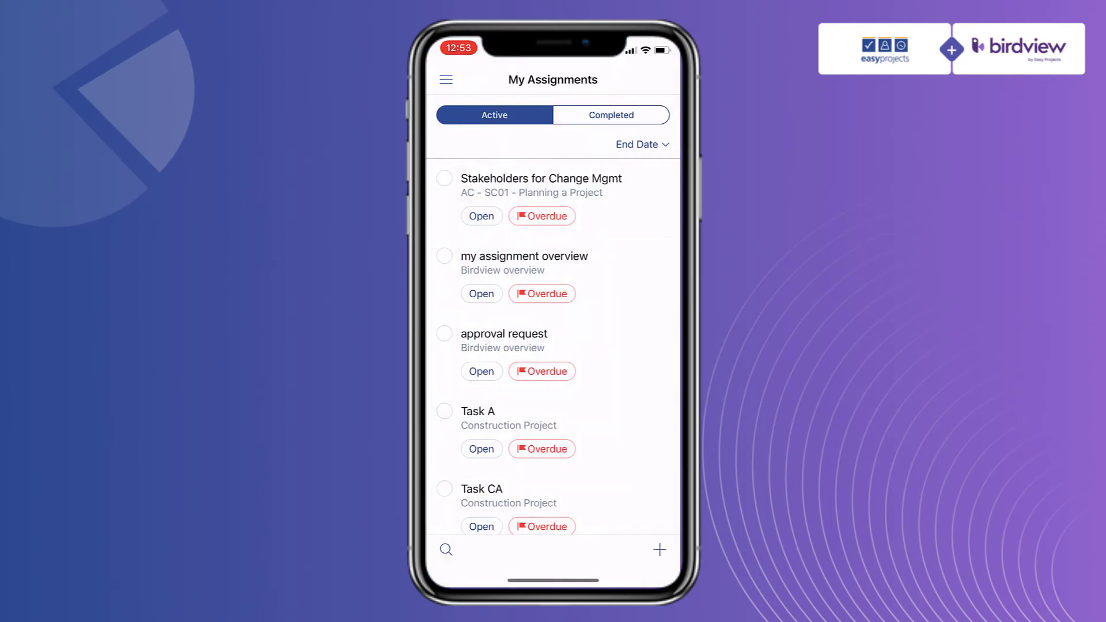
{"action": "left_click", "coordinate": [611, 115]}
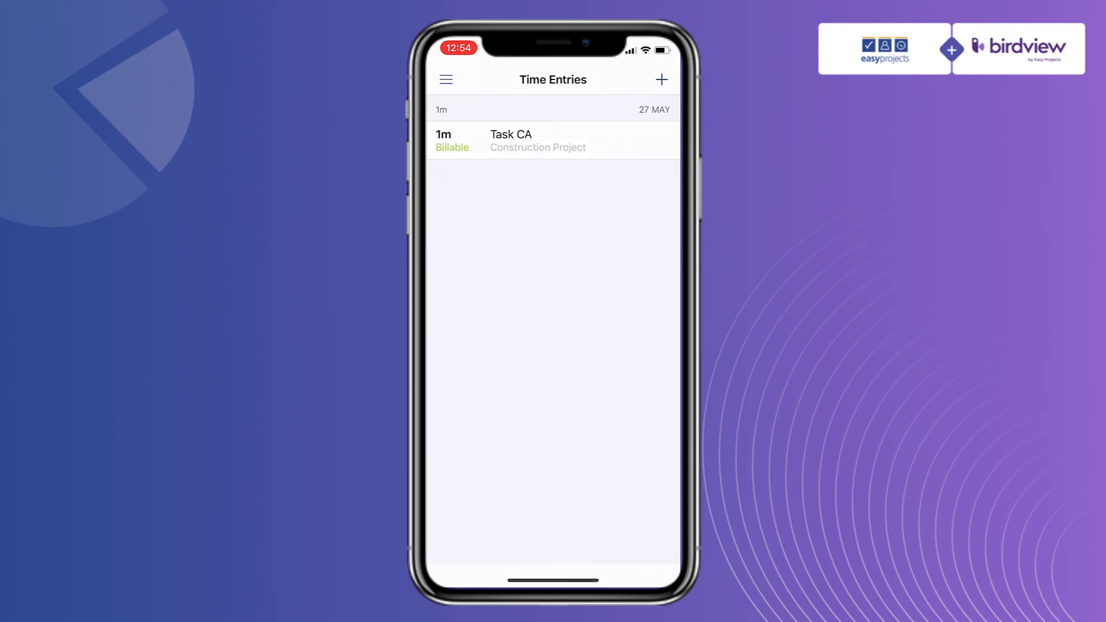
{"action": "left_click", "coordinate": [661, 80]}
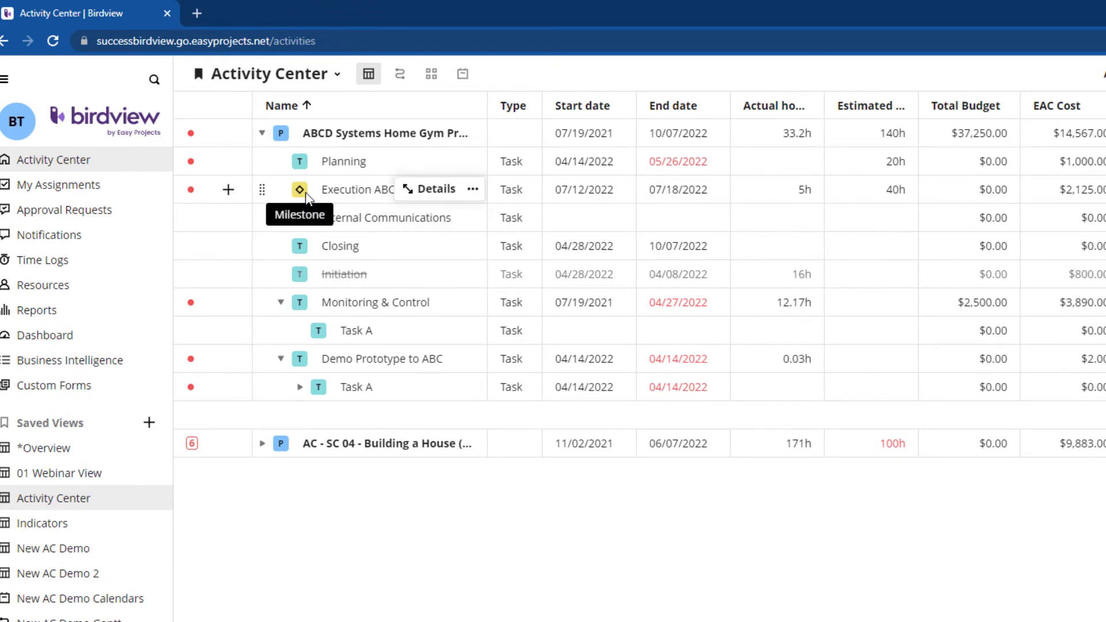
Set Internal Communications as a milestone from its row's more-actions menu.
{"action": "left_click", "coordinate": [473, 218]}
{"action": "left_click", "coordinate": [528, 314]}
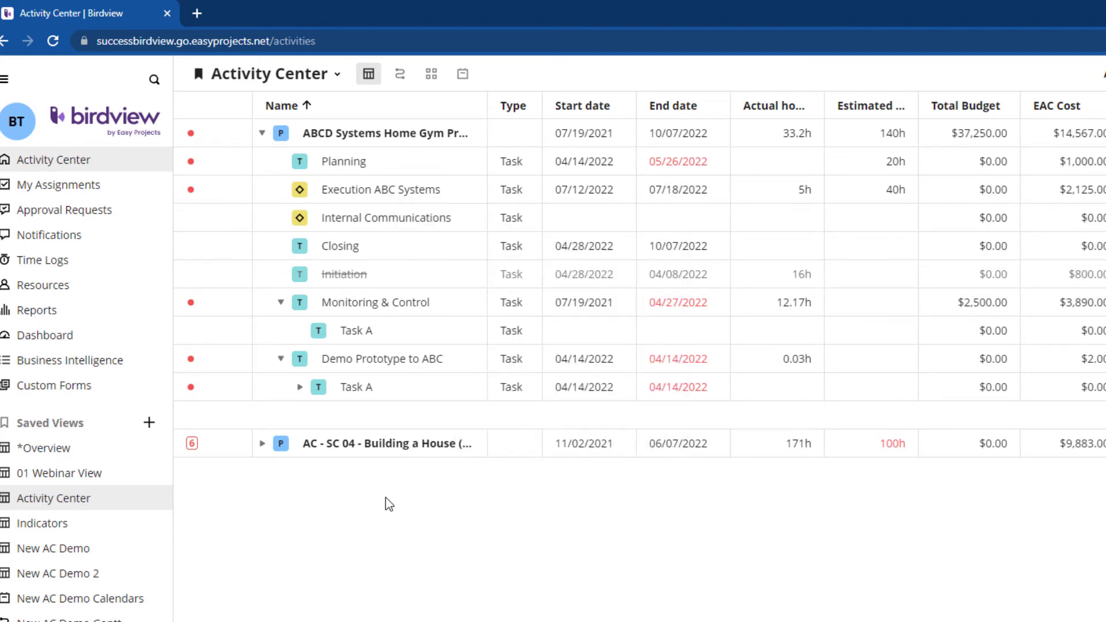
{"action": "left_click", "coordinate": [400, 74]}
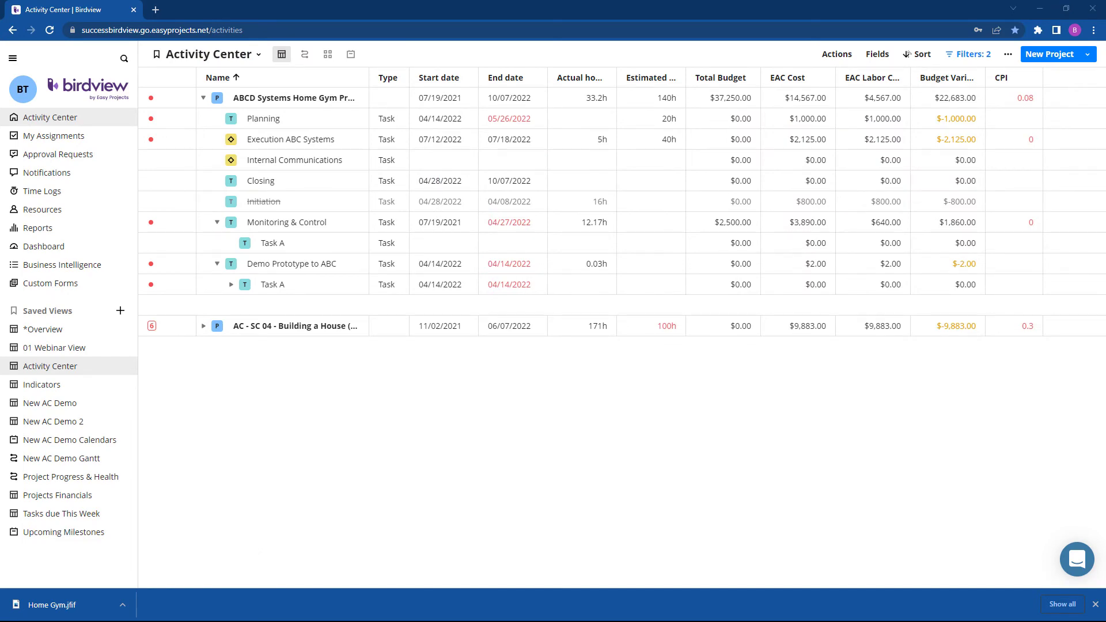
Turn on Gantt baseline bars and move 'Choose the type of event' to start 06/08/2022.
{"action": "mouse_move", "coordinate": [361, 105]}
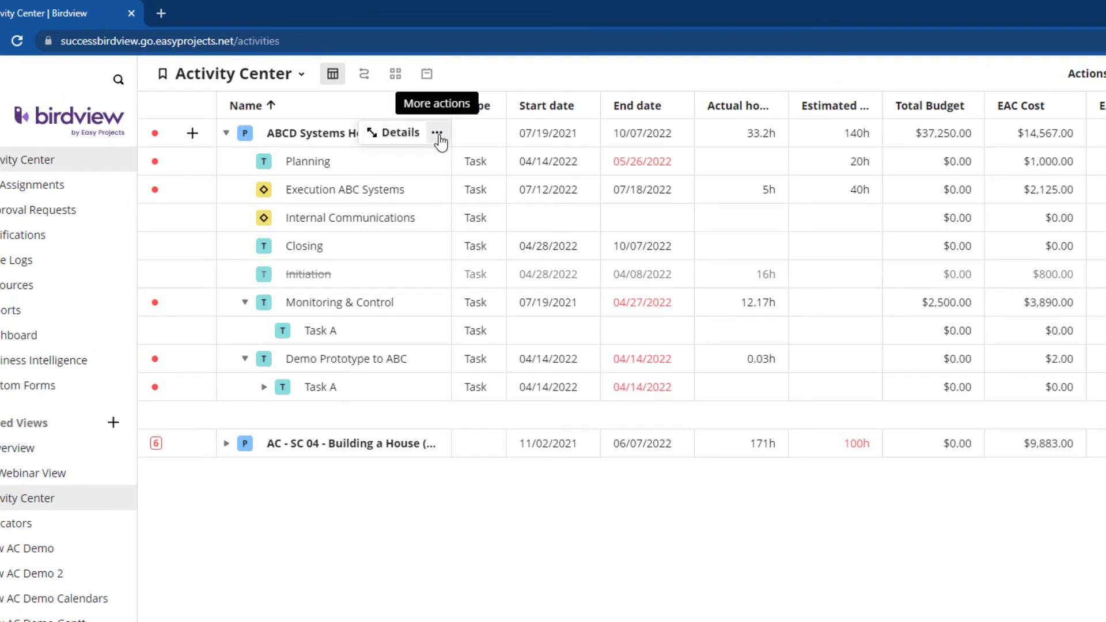
{"action": "left_click", "coordinate": [438, 136]}
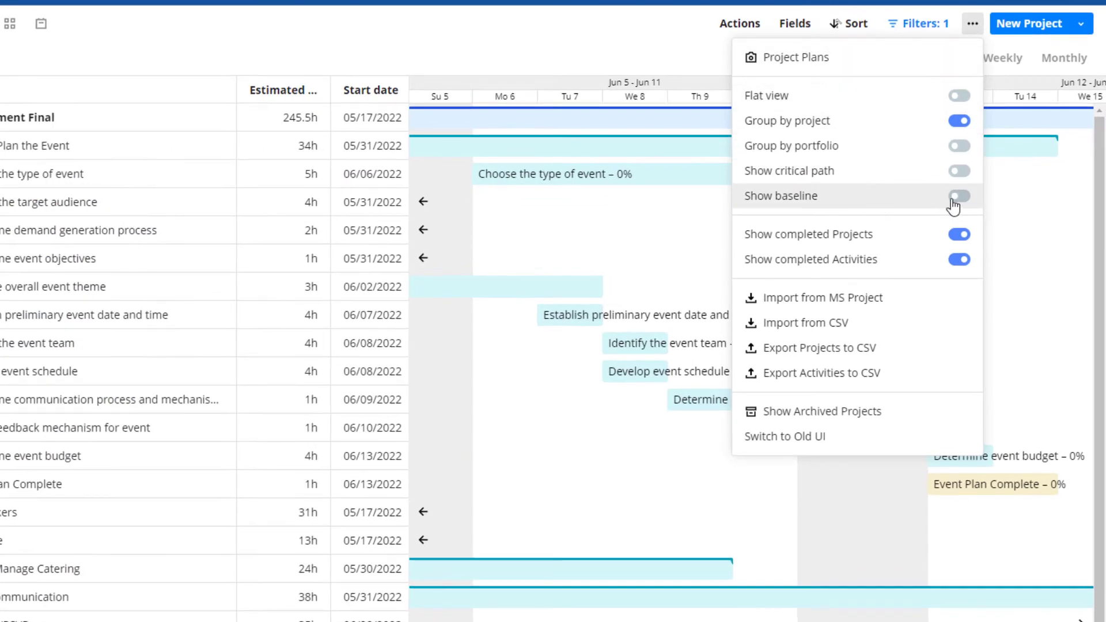
{"action": "left_click", "coordinate": [959, 196]}
{"action": "left_click_drag", "start_coordinate": [666, 177], "coordinate": [713, 183]}
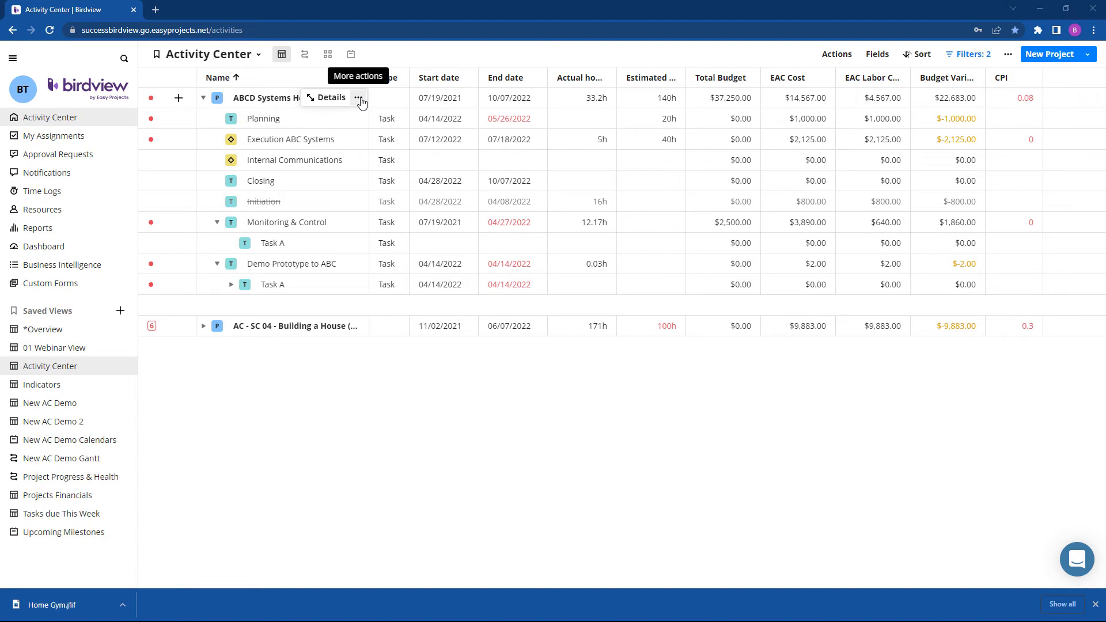
{"action": "left_click", "coordinate": [359, 98]}
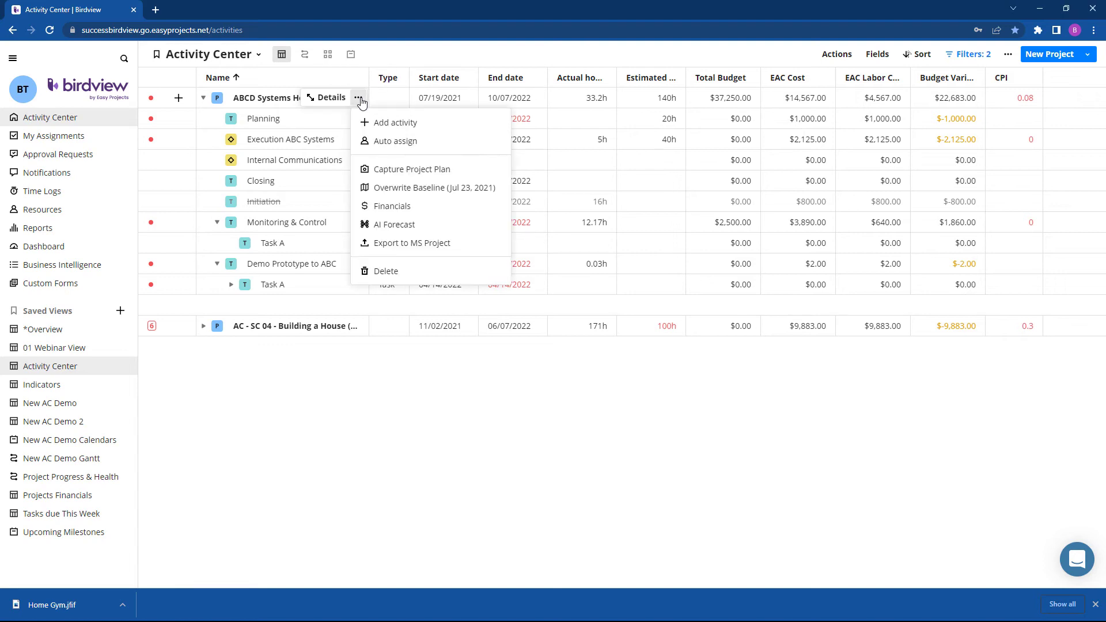
{"action": "left_click", "coordinate": [449, 170]}
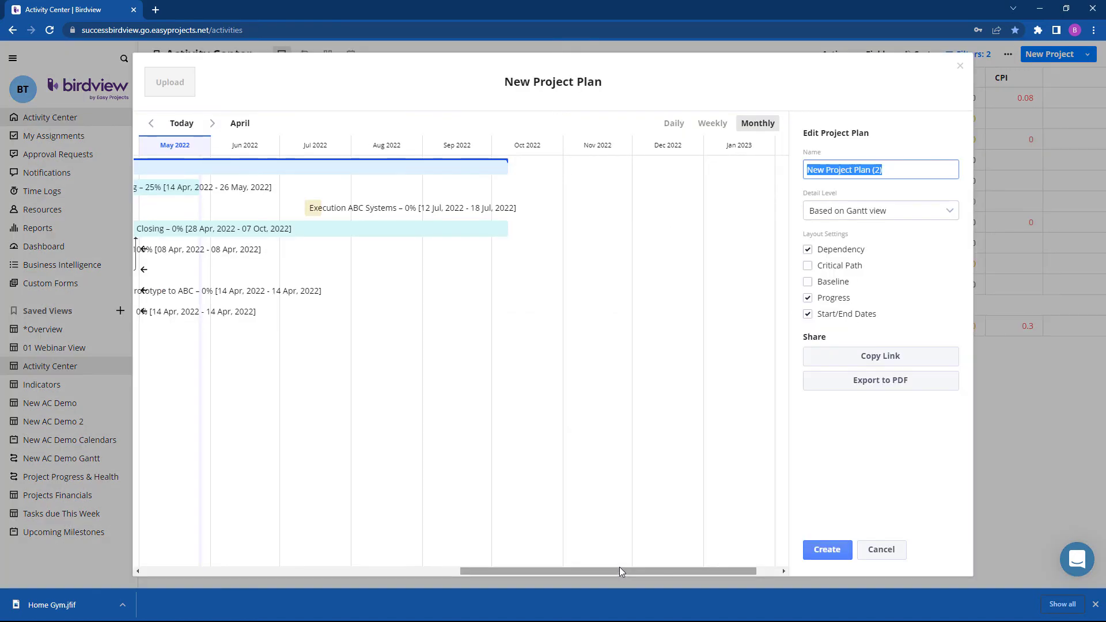
{"action": "left_click_drag", "start_coordinate": [619, 566], "coordinate": [484, 565]}
{"action": "key", "text": "Escape"}
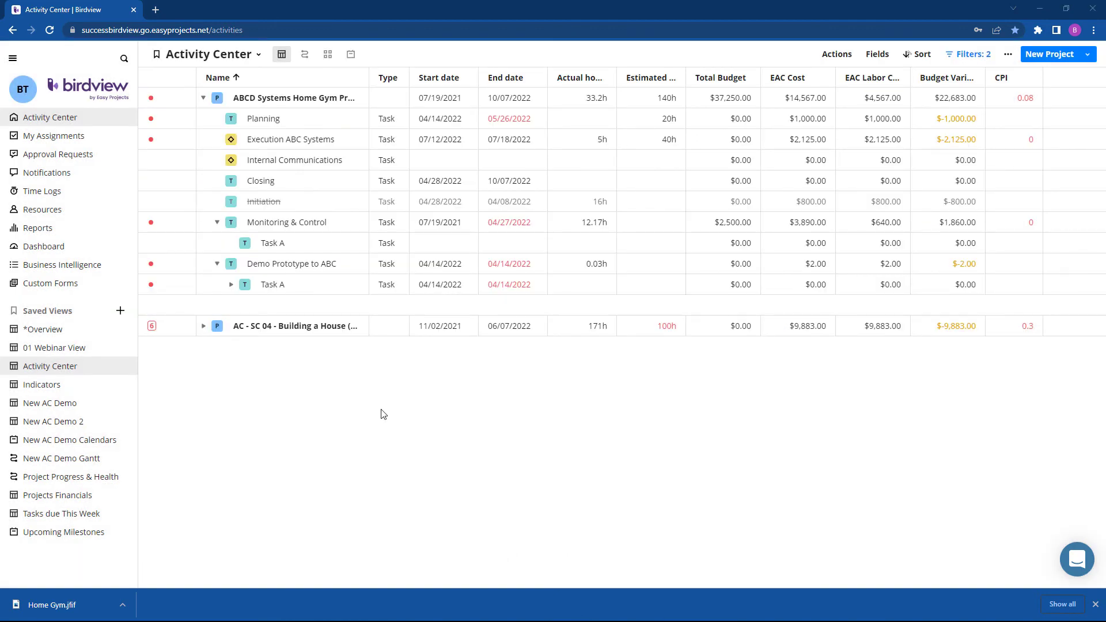
{"action": "mouse_move", "coordinate": [151, 265]}
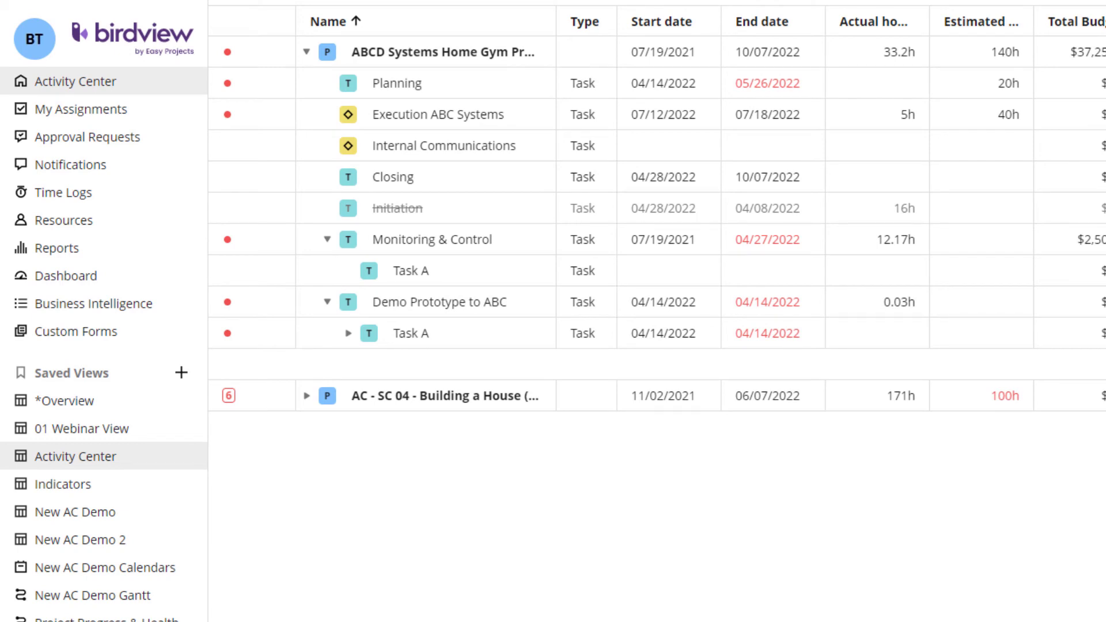
{"action": "mouse_move", "coordinate": [228, 395]}
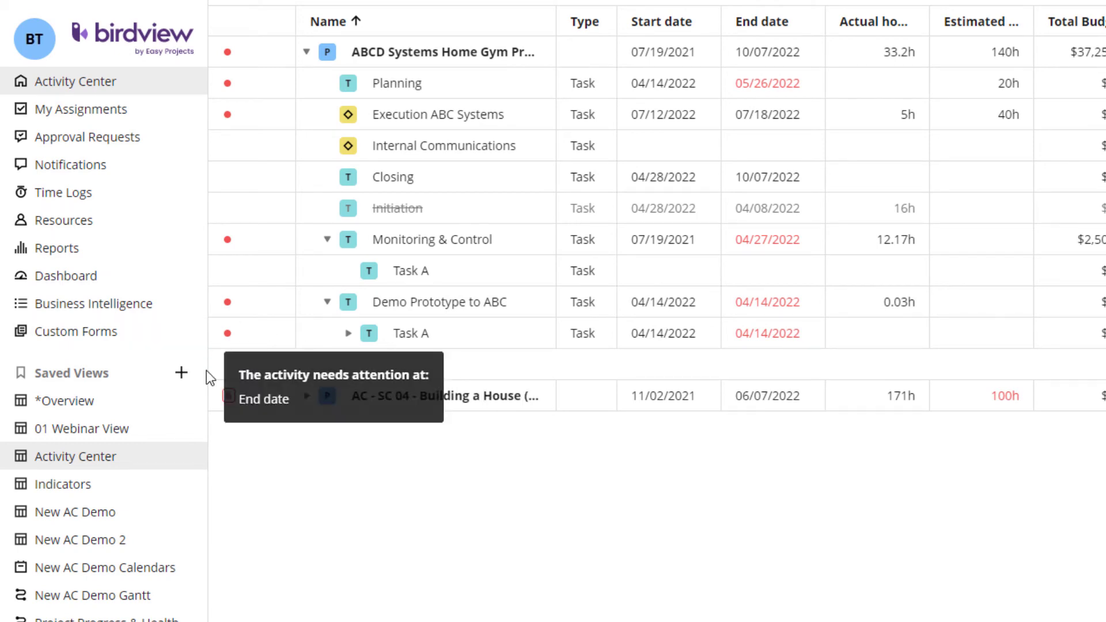
{"action": "mouse_move", "coordinate": [230, 303]}
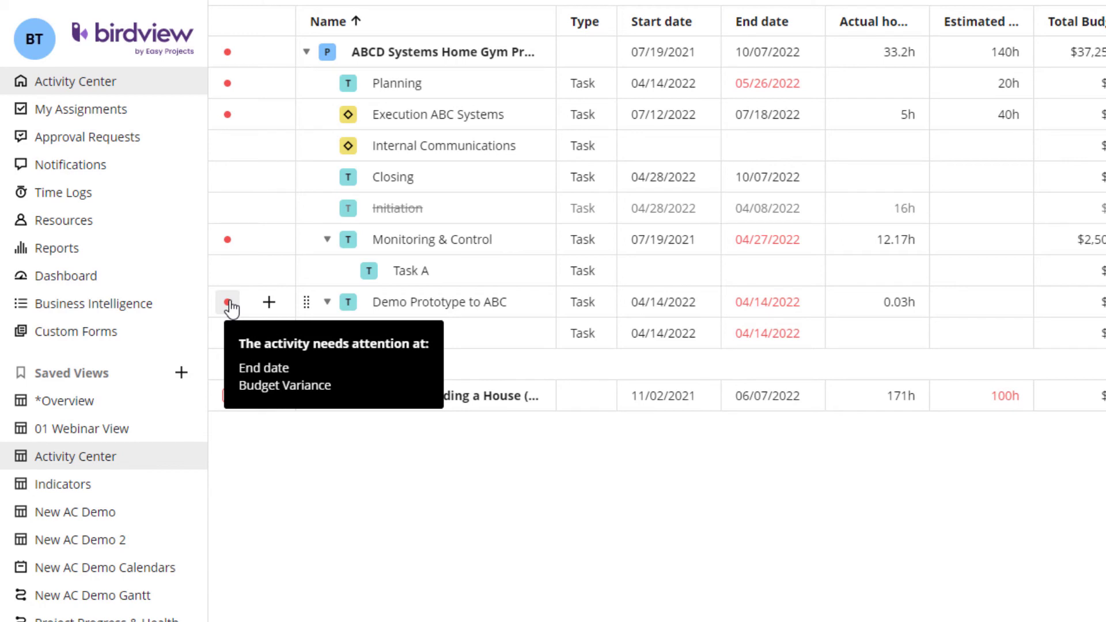
{"action": "left_click", "coordinate": [229, 304]}
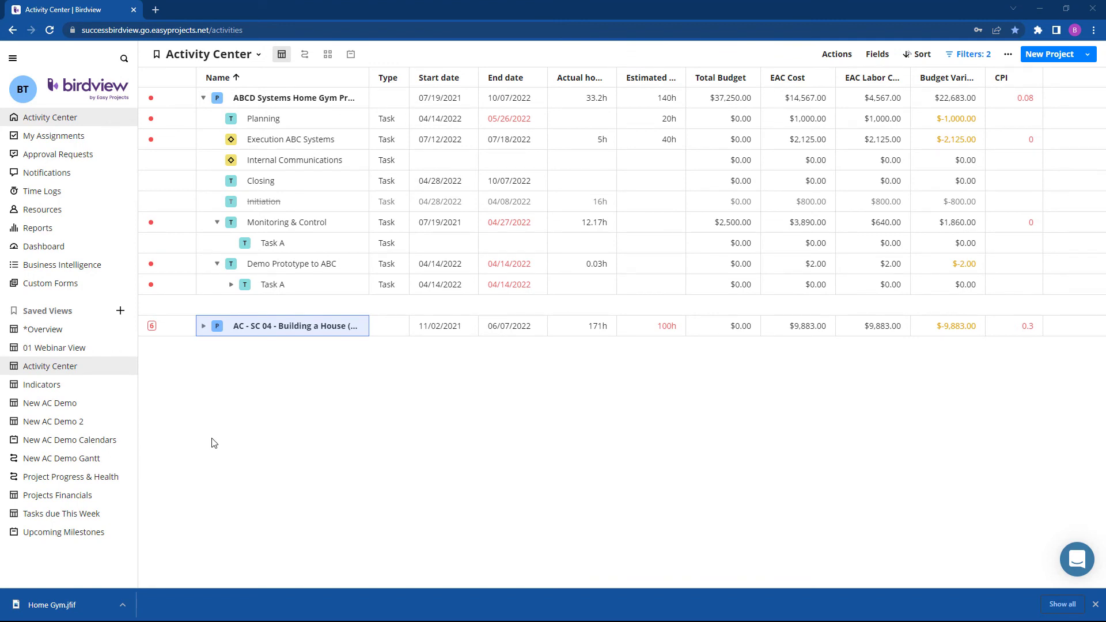
In the Indicators view, replace the Type column with a Priority column.
{"action": "left_click", "coordinate": [92, 385]}
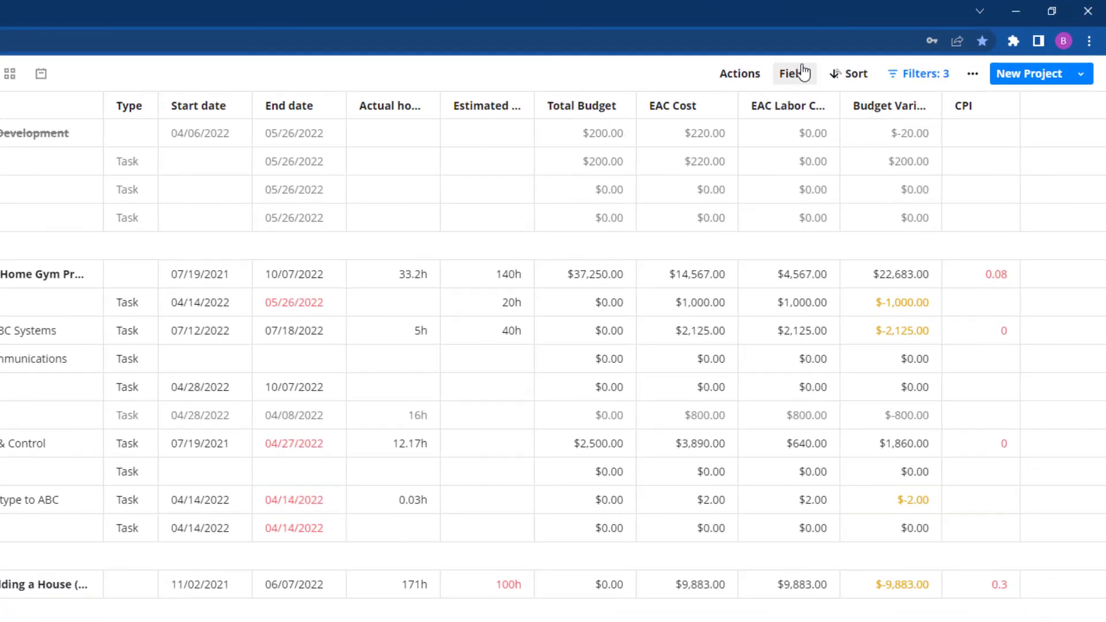
{"action": "left_click", "coordinate": [799, 72]}
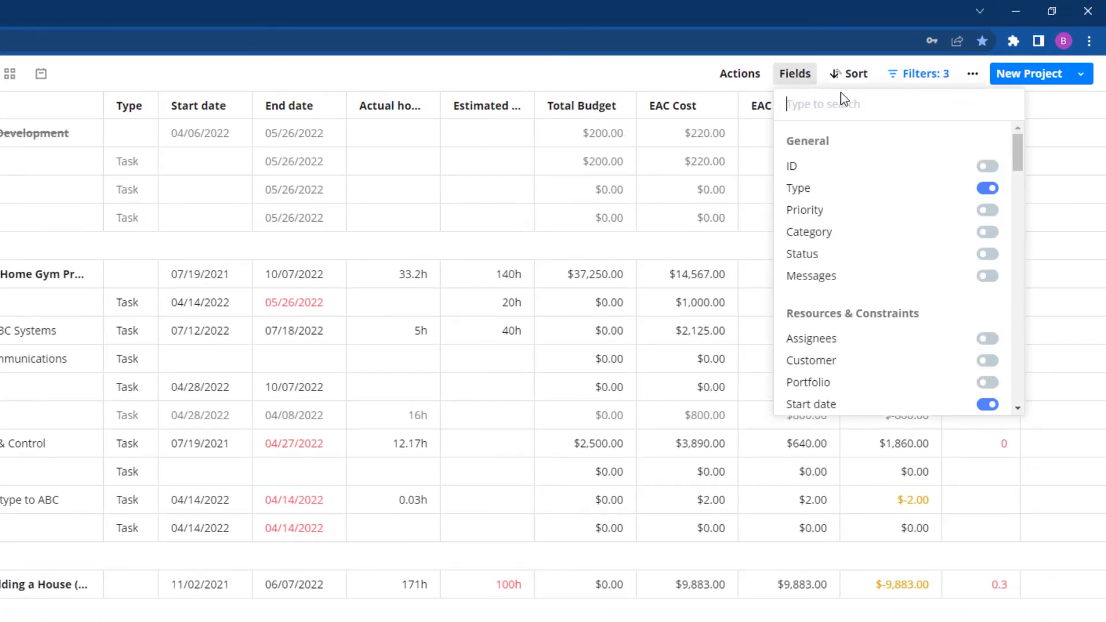
{"action": "left_click", "coordinate": [989, 196]}
{"action": "left_click", "coordinate": [989, 210]}
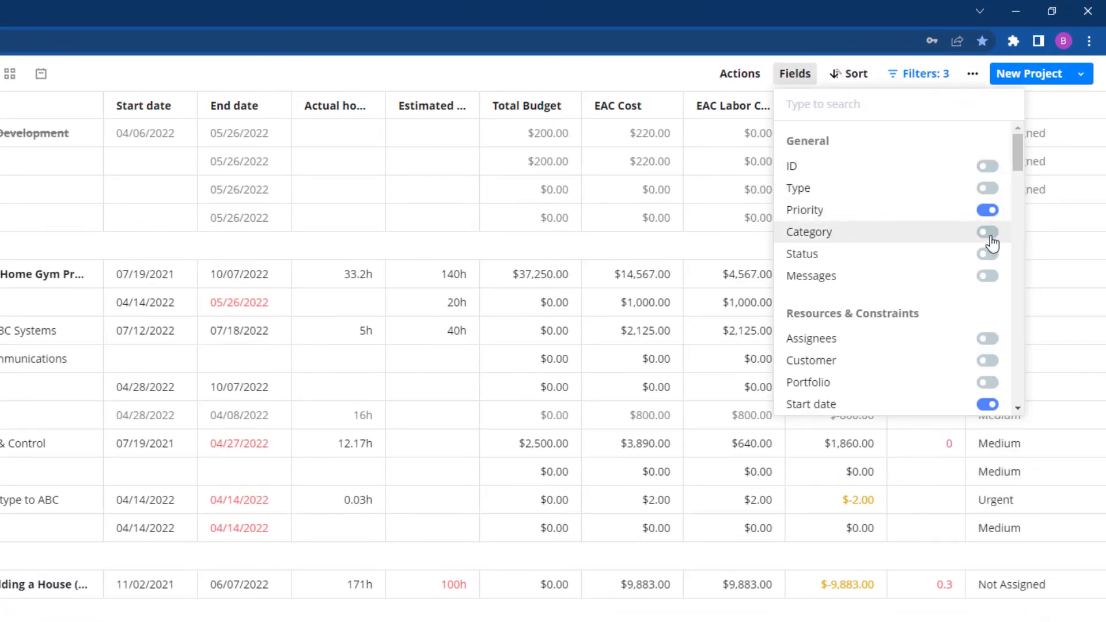
{"action": "key", "text": "Escape"}
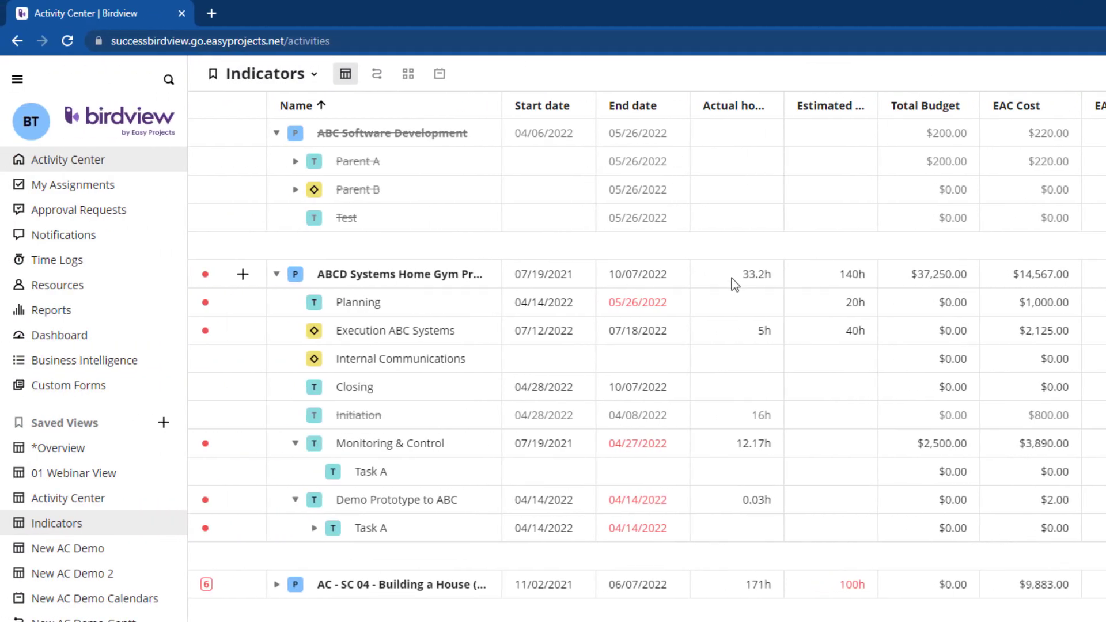
{"action": "left_click", "coordinate": [237, 80]}
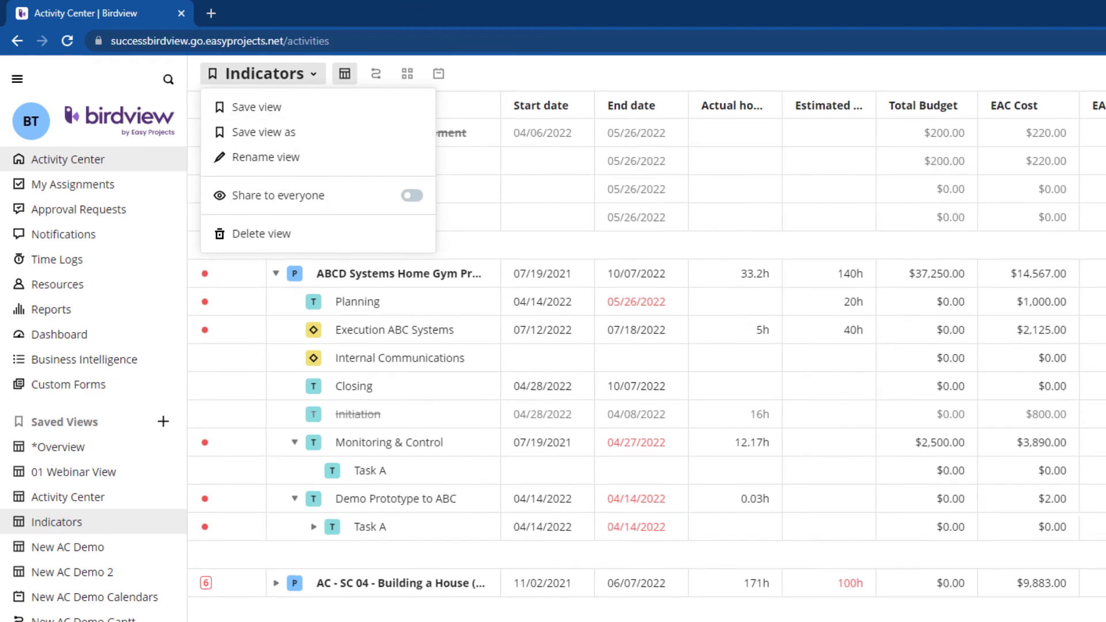
Add Construction Sample to the projects filter, widen the Name column, and move Estimated hours next to Name.
{"action": "left_click", "coordinate": [637, 621]}
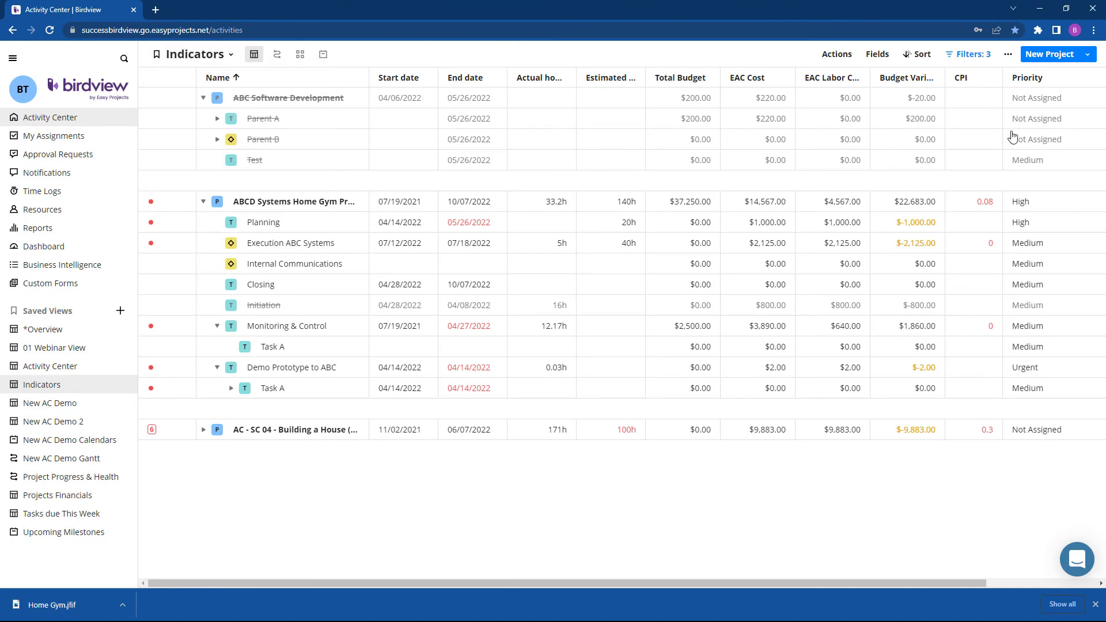
{"action": "left_click", "coordinate": [982, 60]}
{"action": "left_click", "coordinate": [942, 225]}
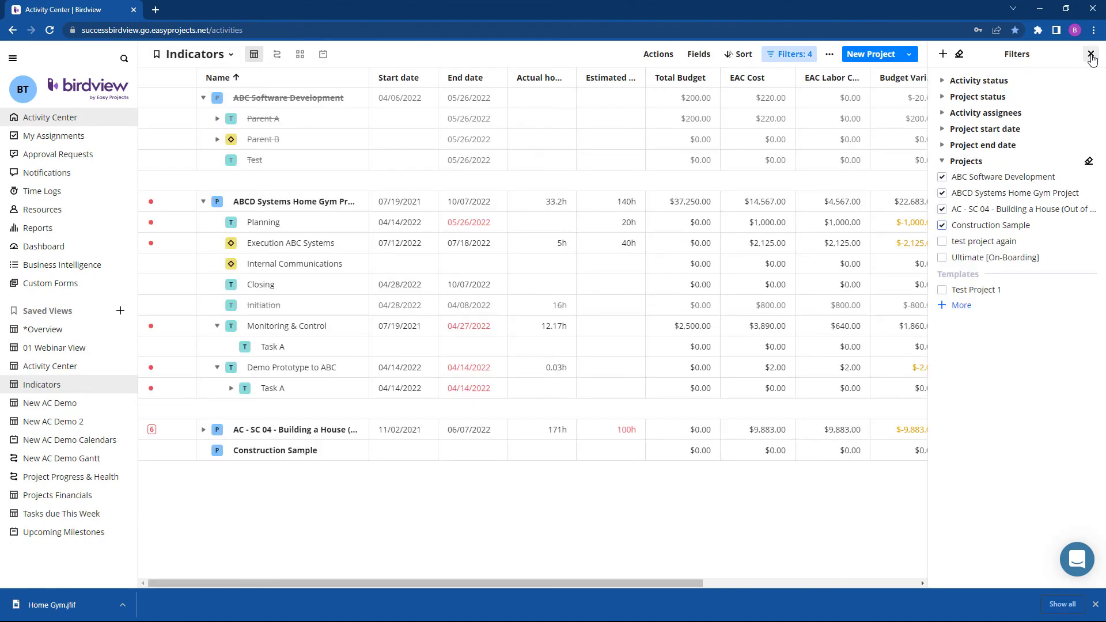
{"action": "left_click", "coordinate": [1091, 54]}
{"action": "left_click_drag", "start_coordinate": [367, 75], "coordinate": [467, 77]}
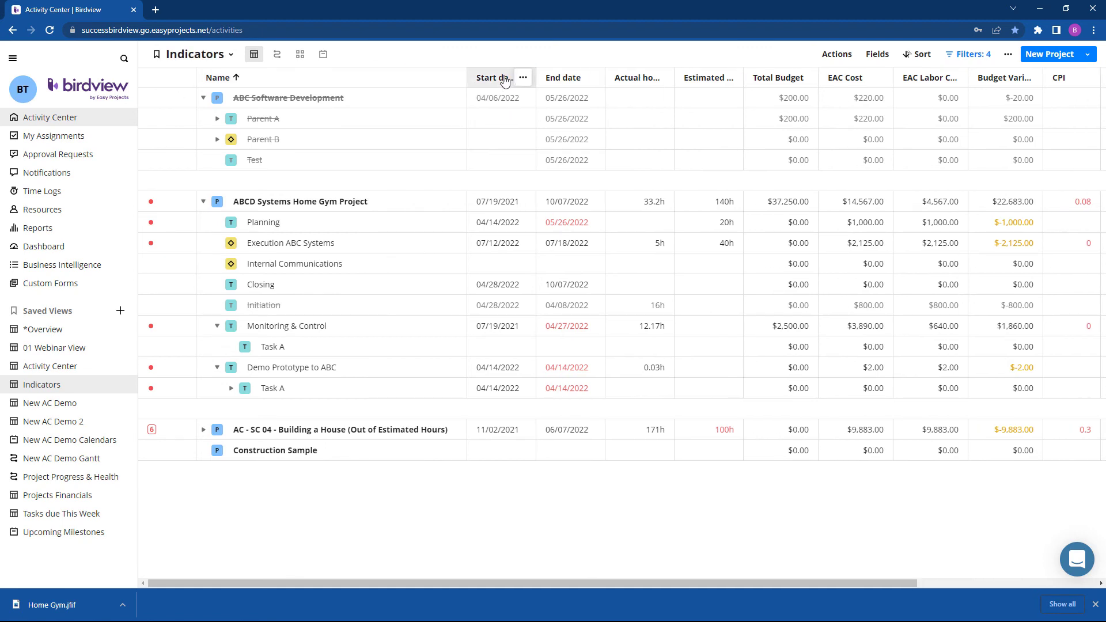
{"action": "left_click_drag", "start_coordinate": [691, 78], "coordinate": [481, 76]}
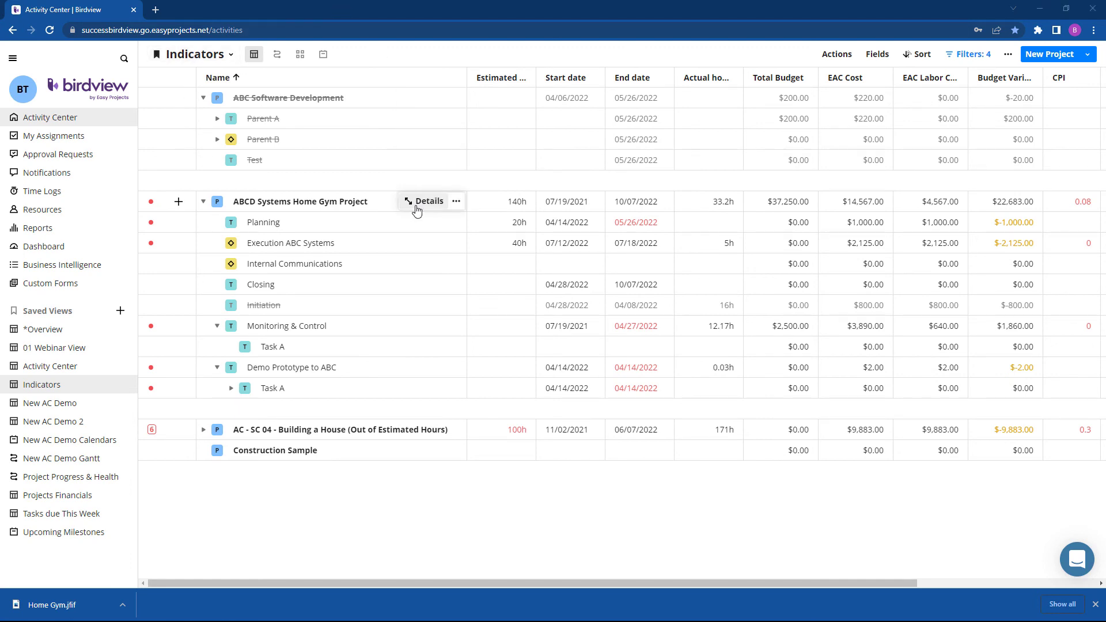
Review ABCD Systems Home Gym Project financials: Overview, Expenses and Payments, showing $4.78K of $37.2K spent.
{"action": "left_click", "coordinate": [425, 201]}
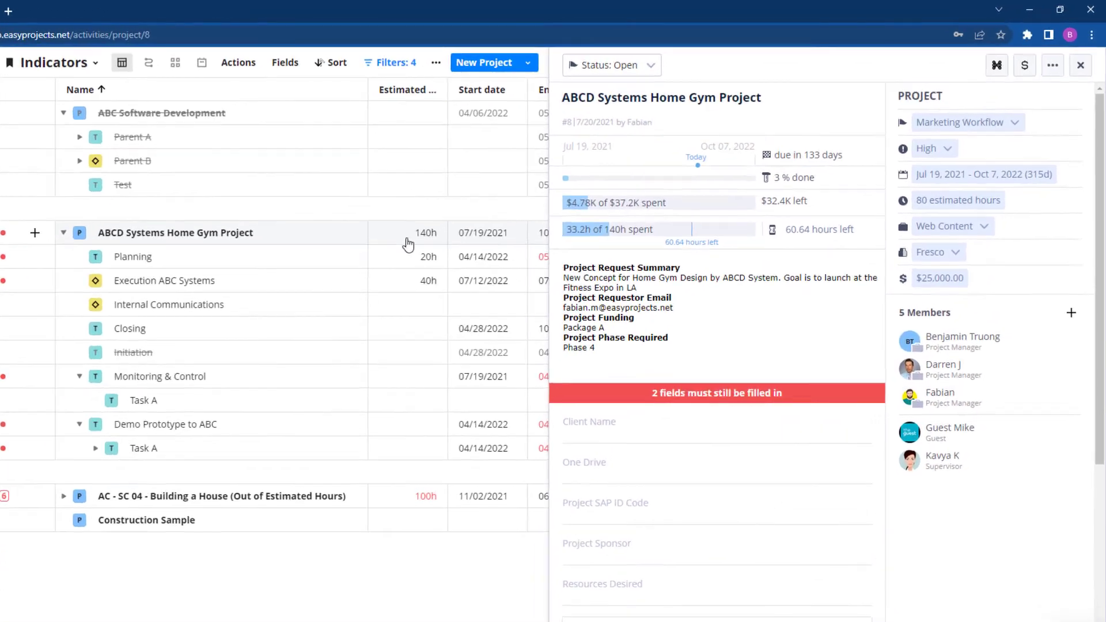
{"action": "left_click", "coordinate": [1020, 70]}
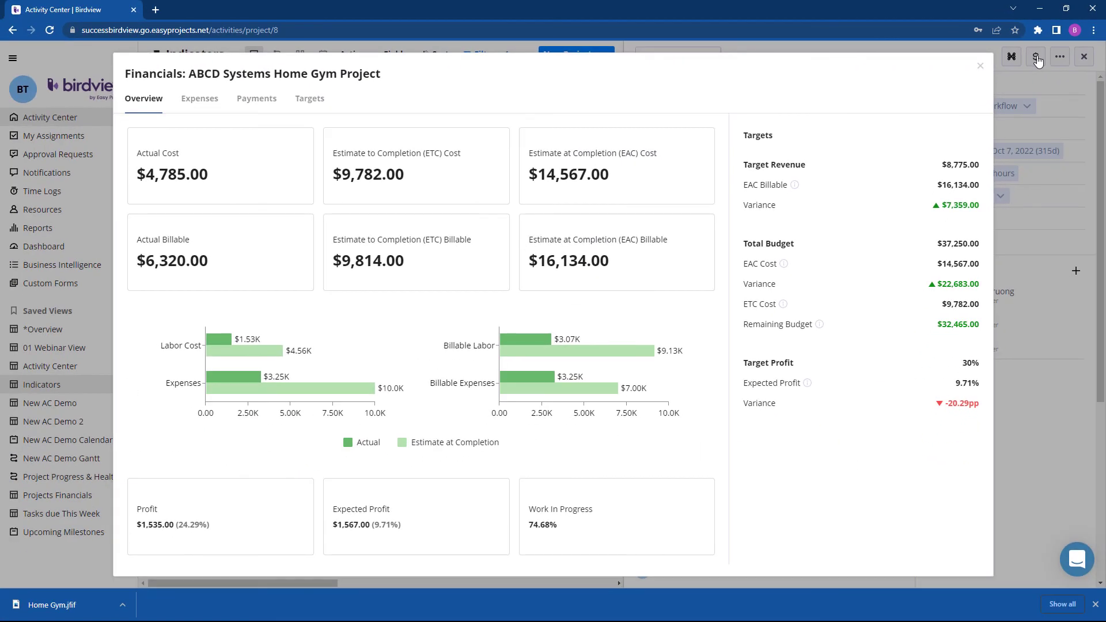
{"action": "left_click", "coordinate": [201, 99]}
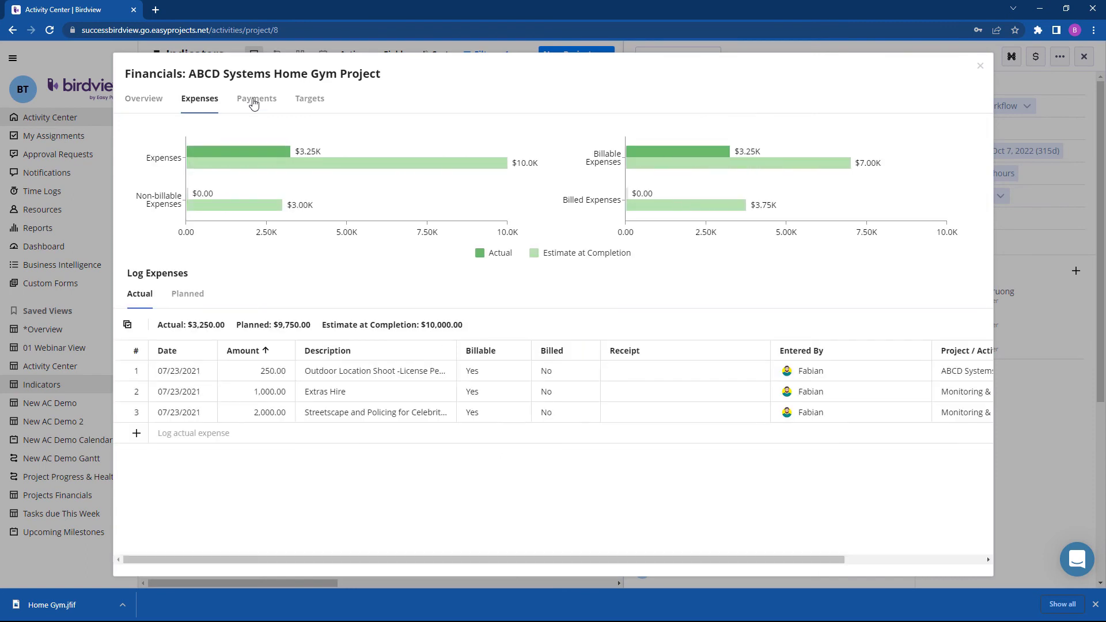
{"action": "left_click", "coordinate": [254, 101]}
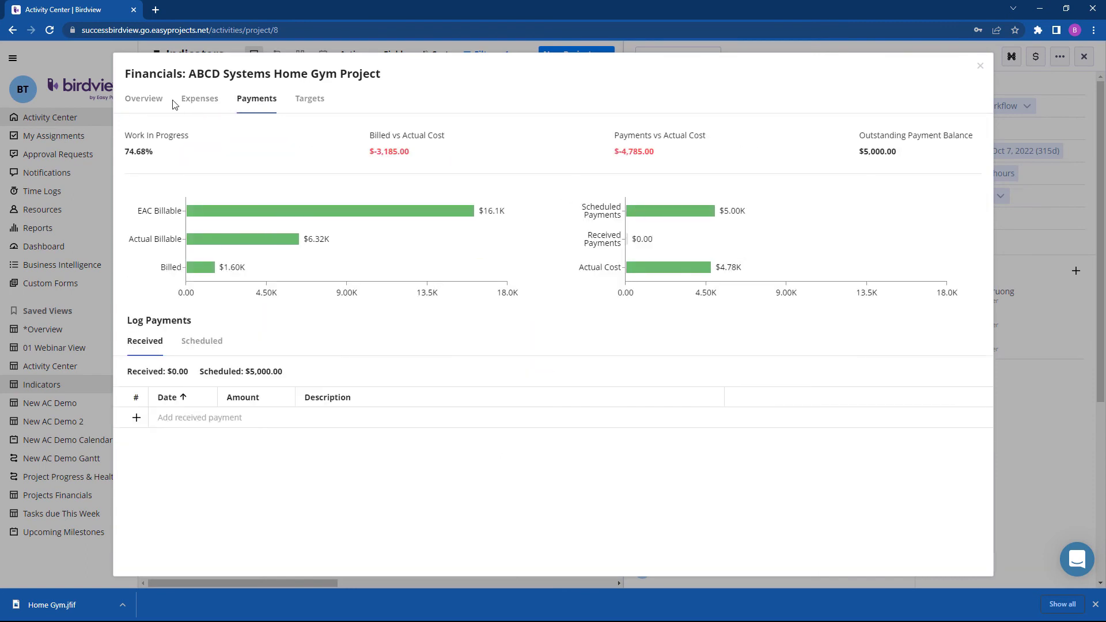
{"action": "left_click", "coordinate": [151, 105]}
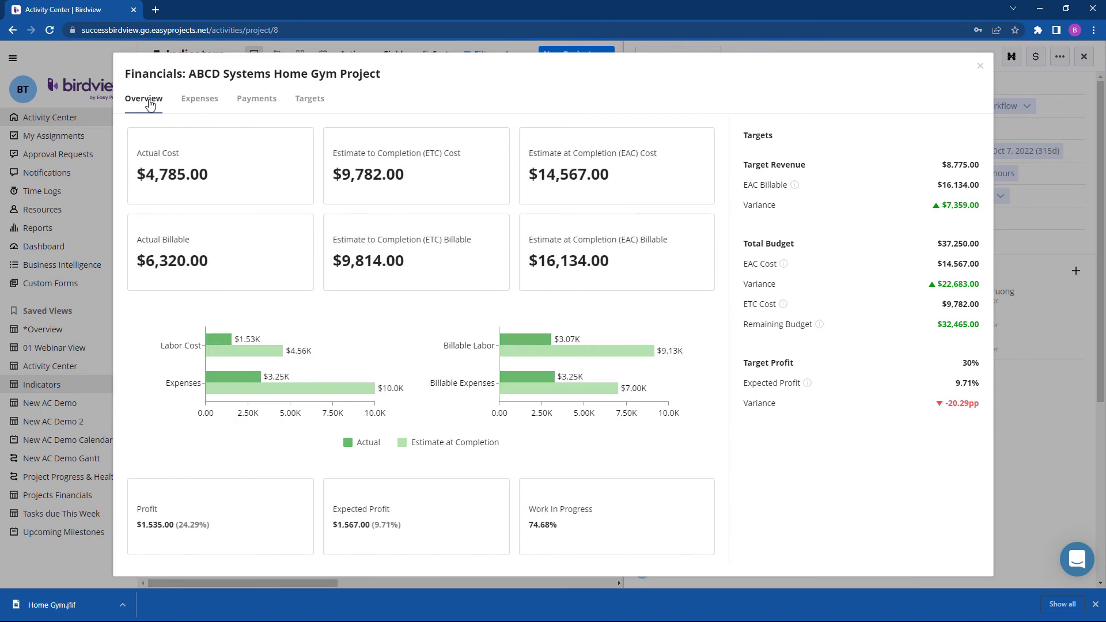
{"action": "left_click", "coordinate": [98, 273]}
{"action": "left_click", "coordinate": [98, 273]}
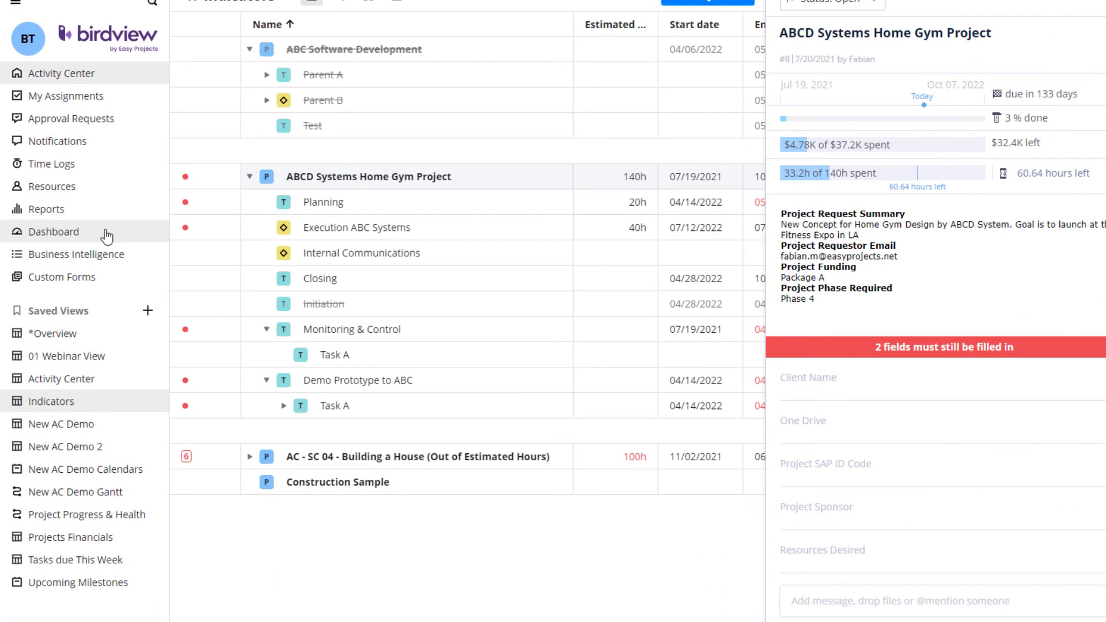
Go to the widget Dashboard and check its portfolio filters and widgets list without changing anything.
{"action": "left_click", "coordinate": [95, 247]}
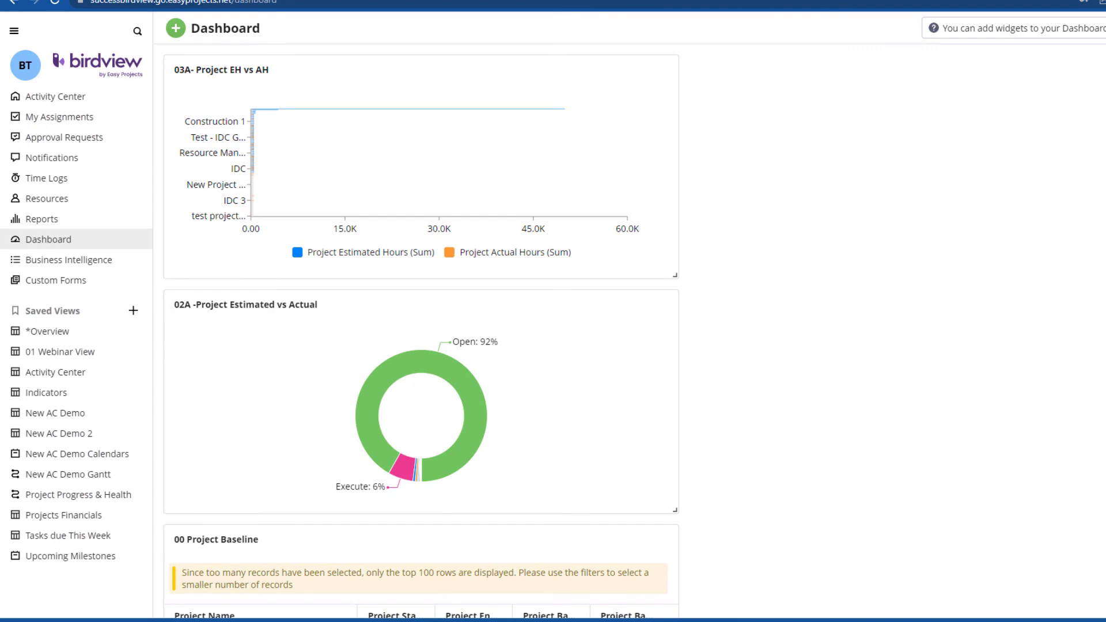
{"action": "left_click", "coordinate": [1005, 28]}
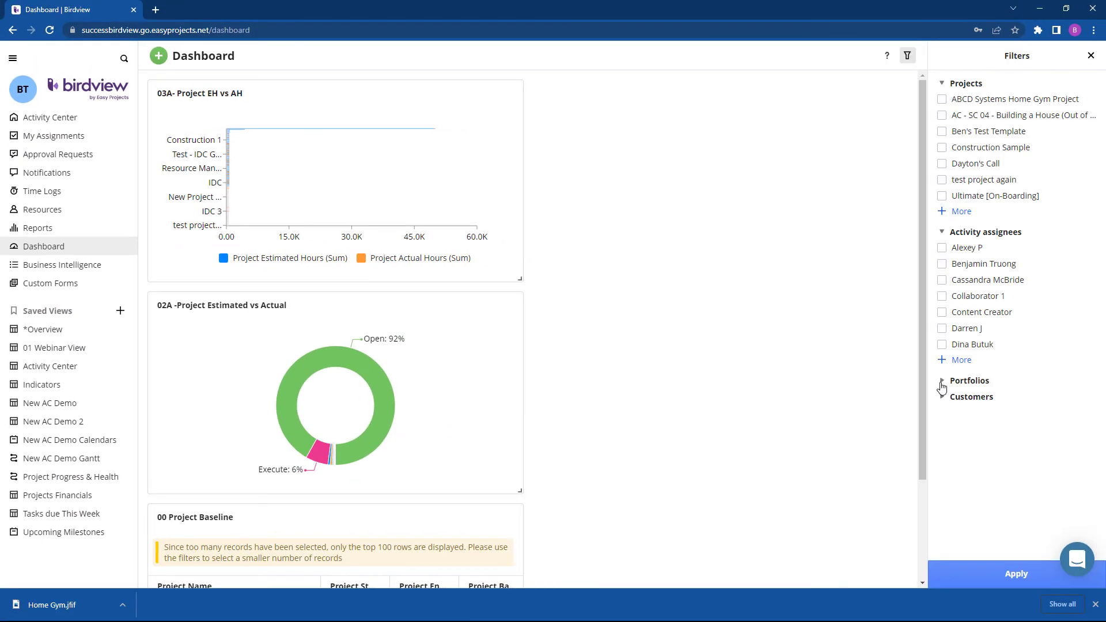
{"action": "left_click", "coordinate": [942, 381]}
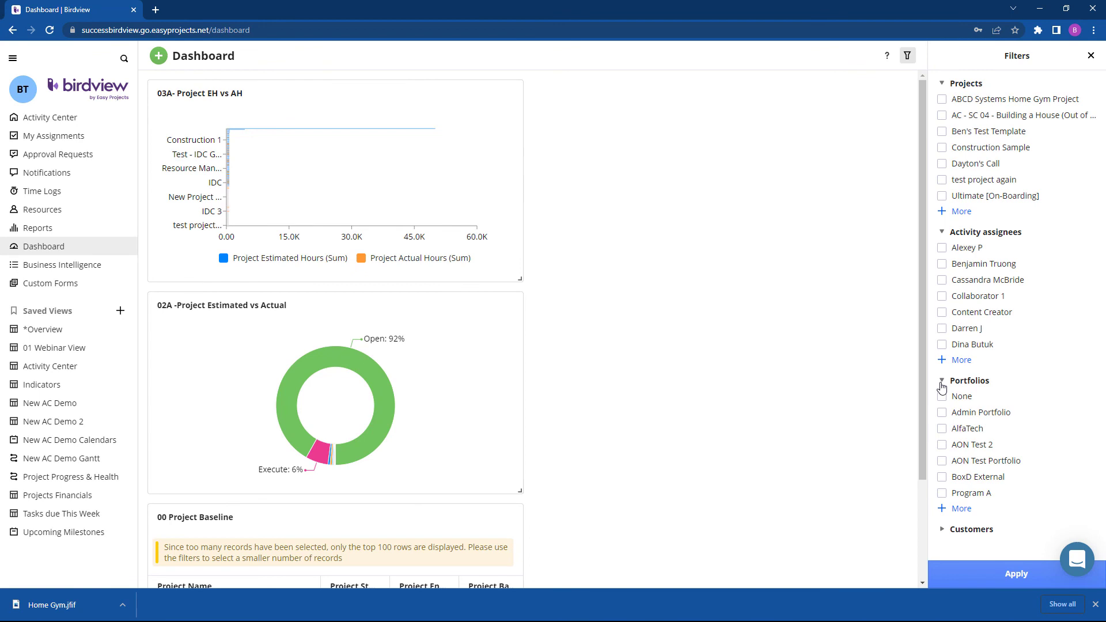
{"action": "left_click", "coordinate": [1091, 56]}
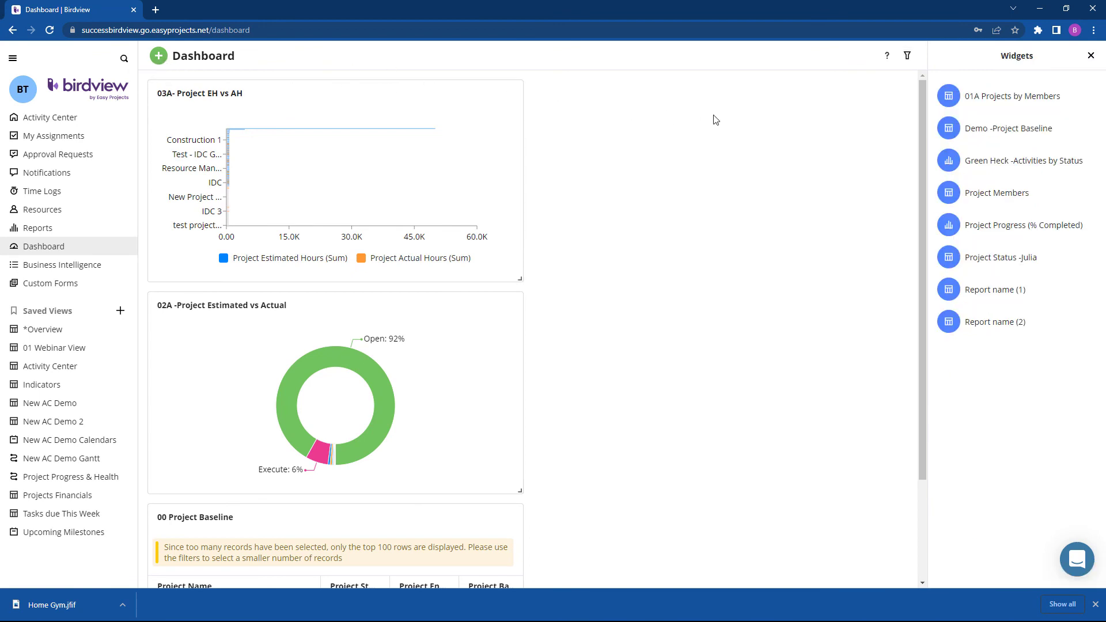
{"action": "left_click", "coordinate": [1090, 56]}
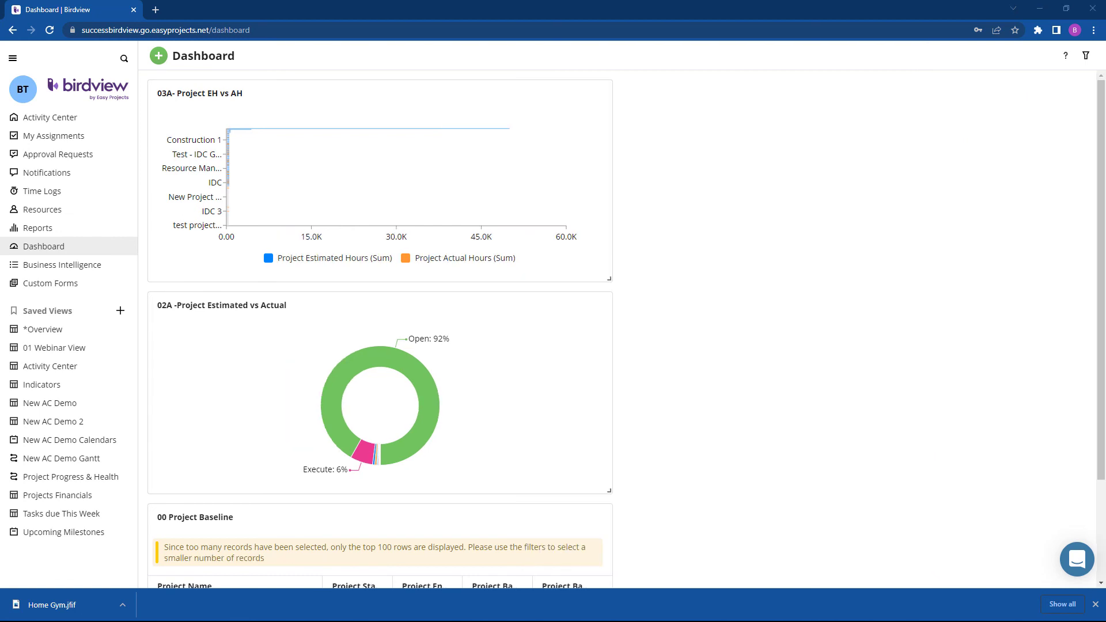
Open the Business Intelligence Overview Dashboard and check the Project Status slicer, leaving it unfiltered.
{"action": "left_click", "coordinate": [91, 266]}
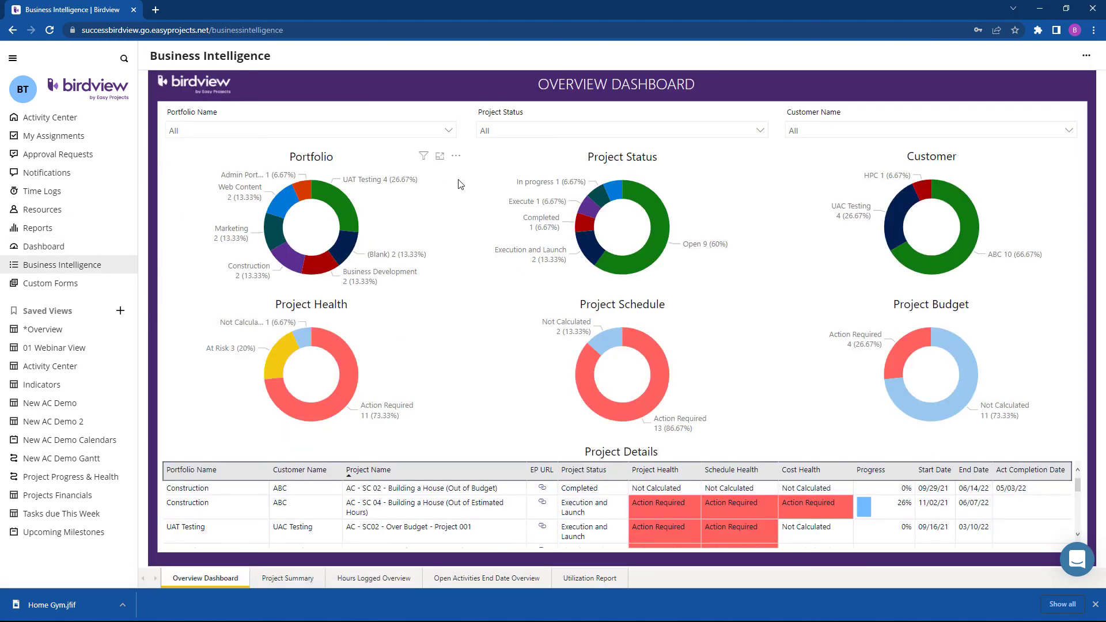
{"action": "left_click", "coordinate": [545, 132]}
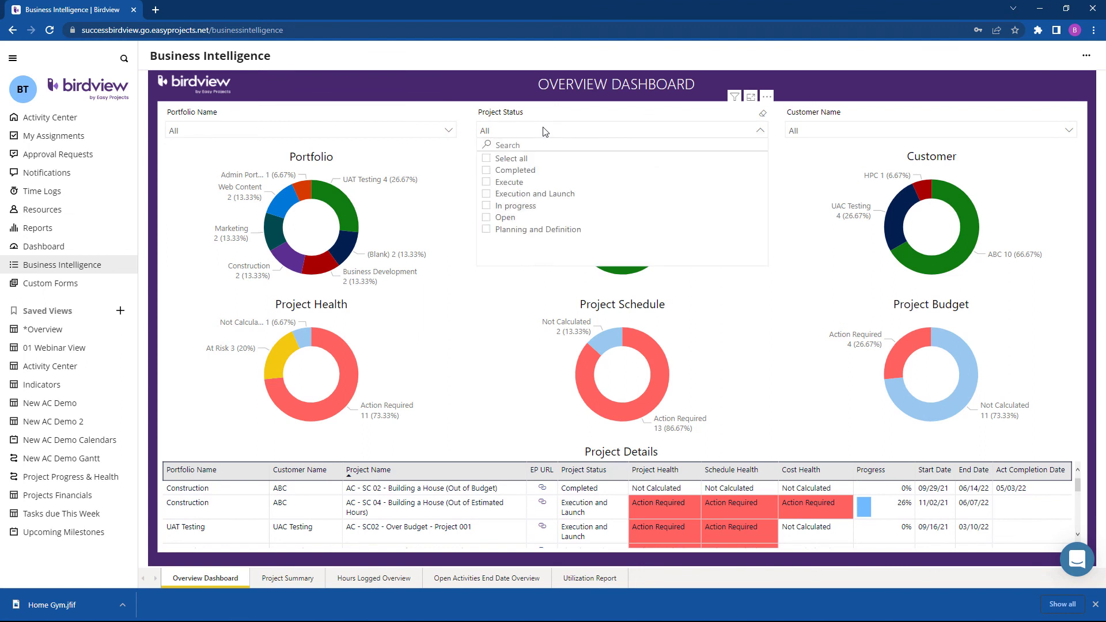
{"action": "left_click", "coordinate": [545, 132]}
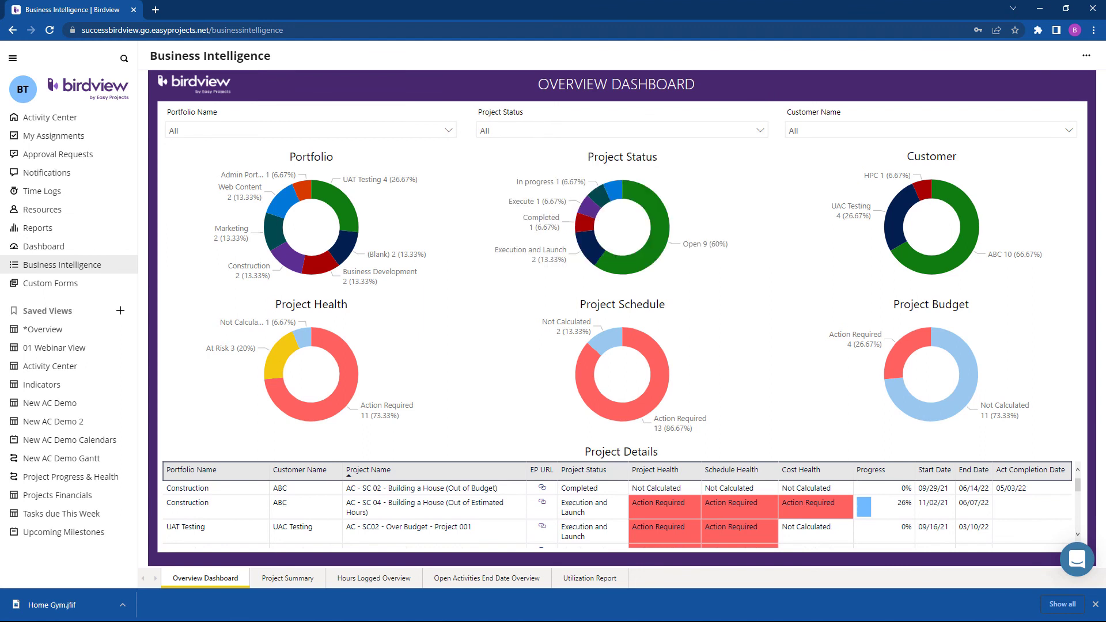